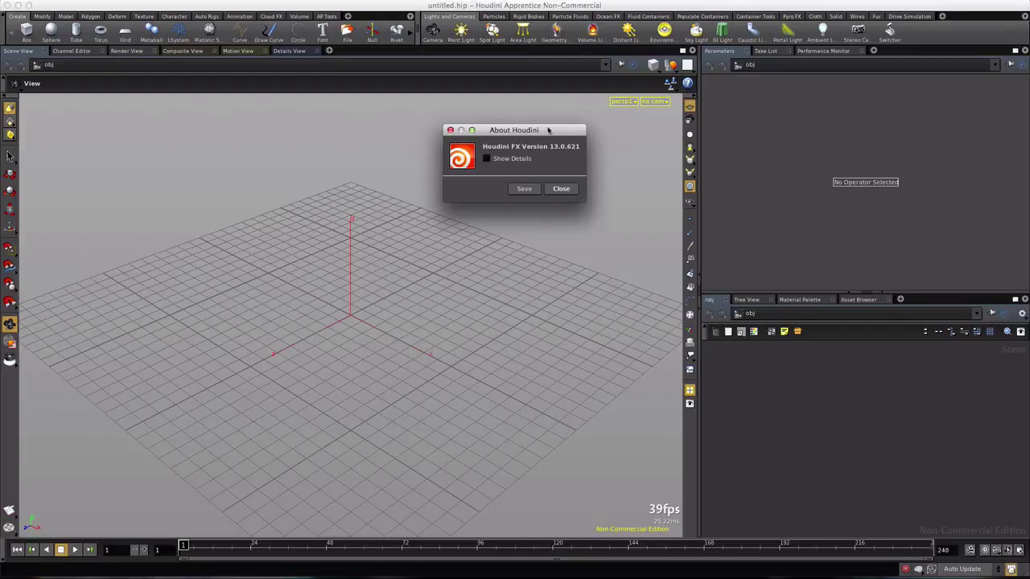
Step: Move the About Houdini 13.0.621 window aside and close it, leaving the empty scene
{"action": "left_click_drag", "start_coordinate": [548, 129], "coordinate": [560, 138]}
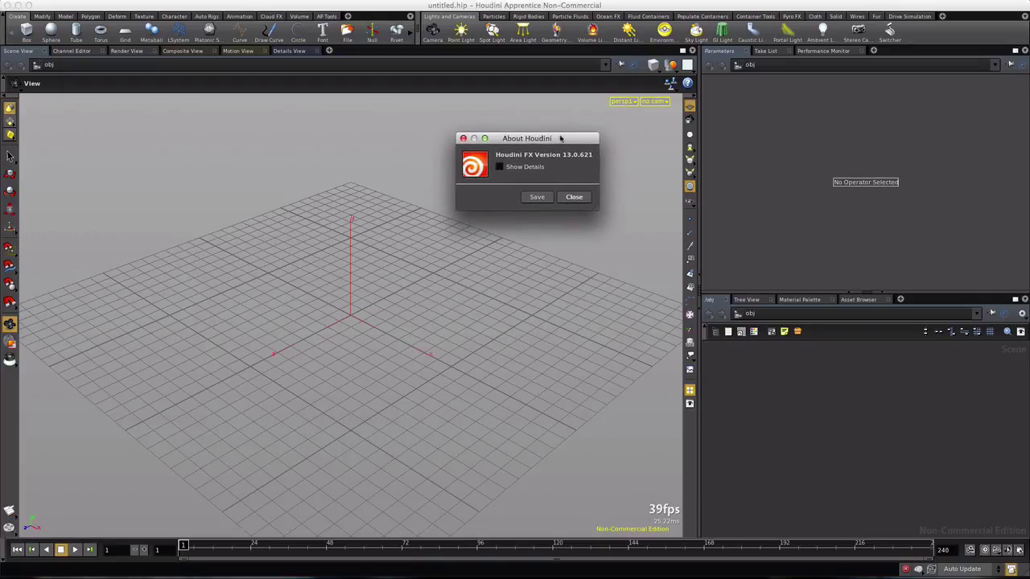
{"action": "left_click", "coordinate": [581, 201]}
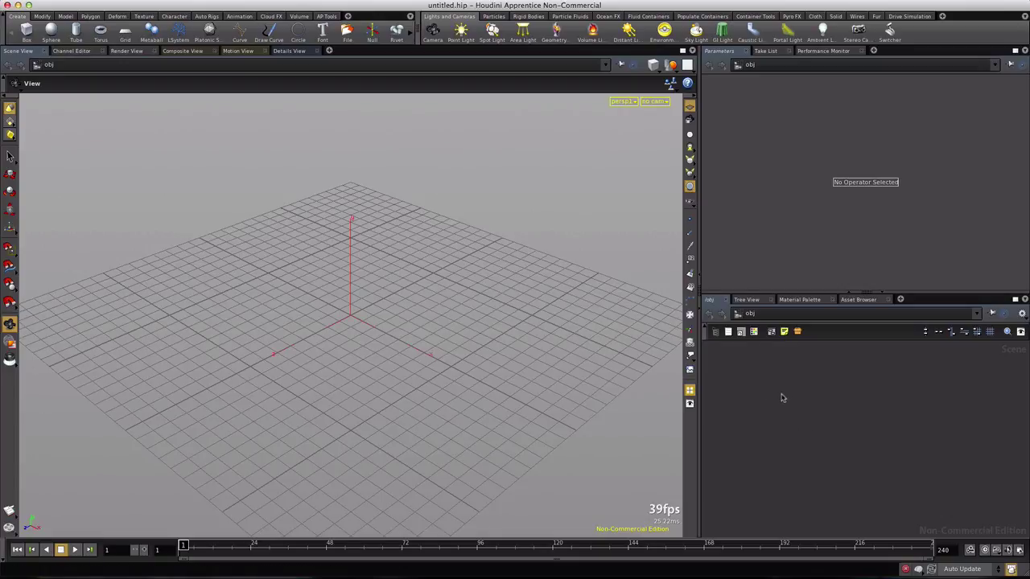
Step: Create a Geometry object geo1, dive inside to its file1 node, and reposition file1
{"action": "key", "text": "Tab"}
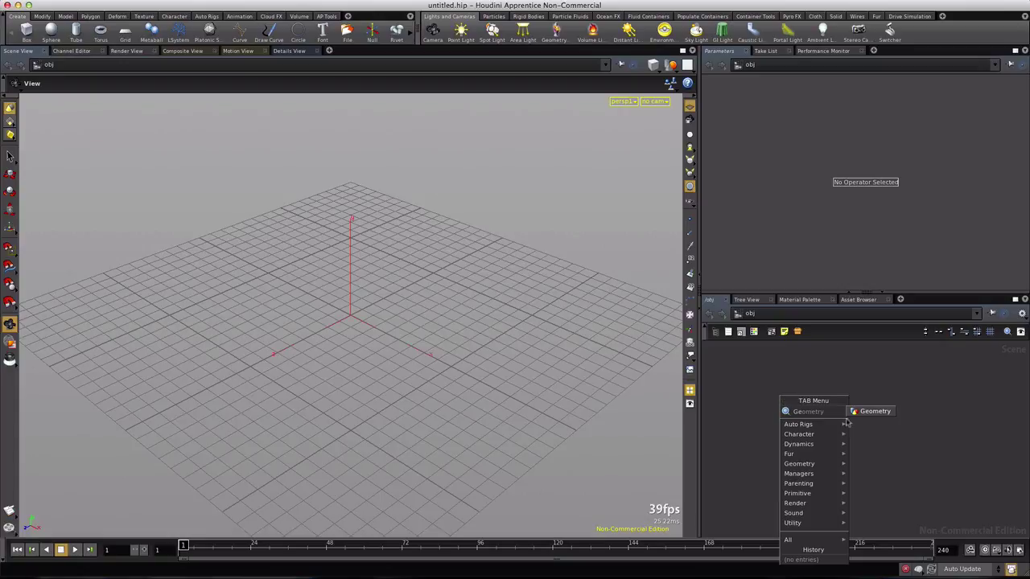
{"action": "left_click", "coordinate": [874, 412]}
{"action": "left_click", "coordinate": [873, 404]}
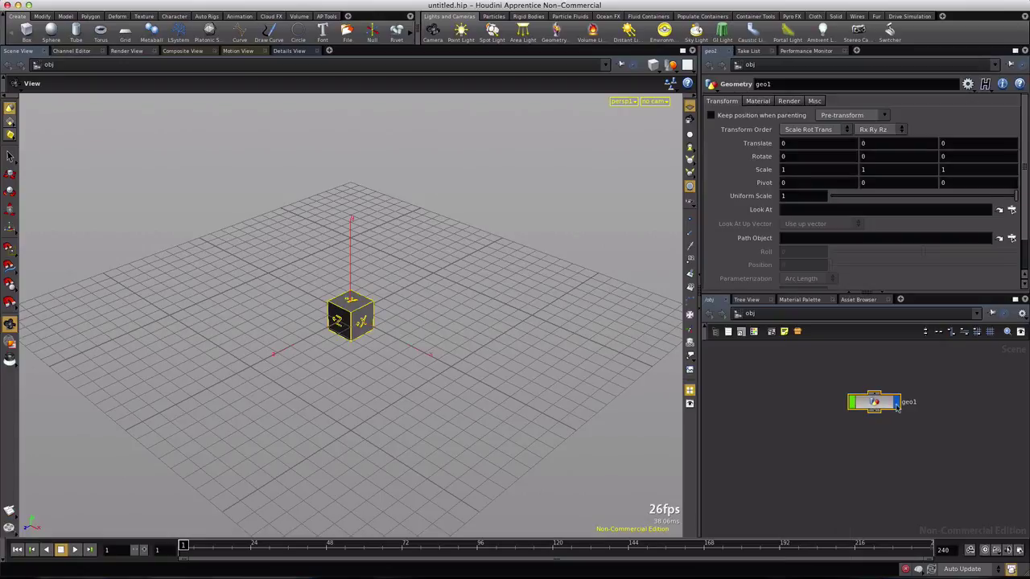
{"action": "double_click", "coordinate": [874, 402]}
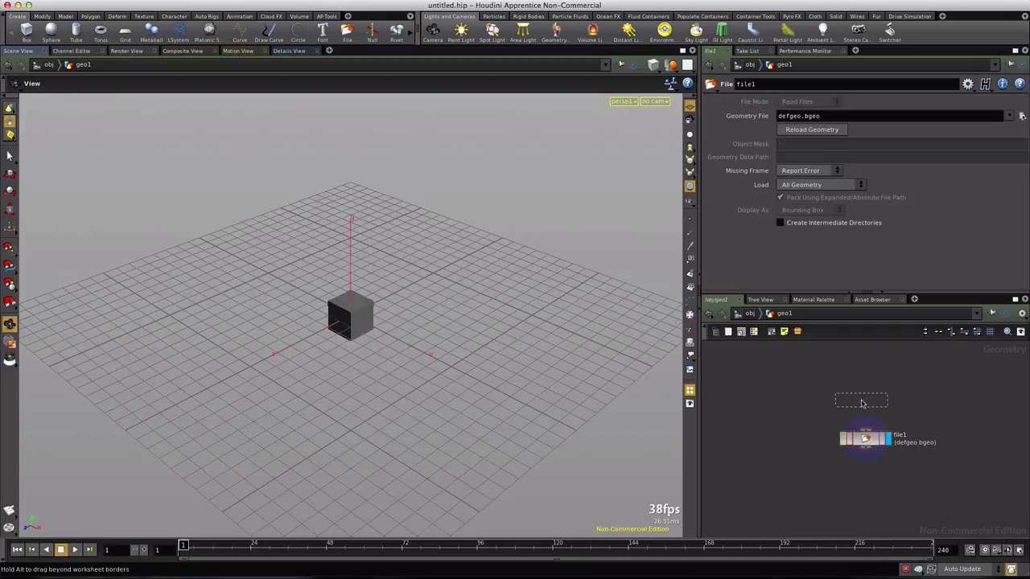
{"action": "left_click_drag", "start_coordinate": [866, 440], "coordinate": [862, 402]}
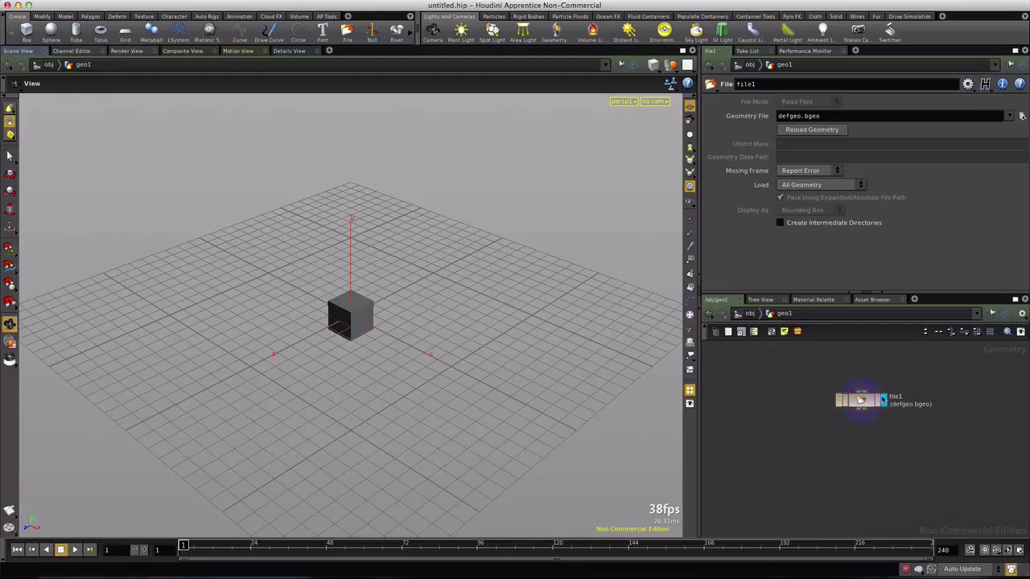
Step: Load horse_obj_$F.obj (frames 0-23) from Models/horse_obj_sequence into file1, then frame the horse
{"action": "left_click", "coordinate": [1022, 116]}
{"action": "left_click", "coordinate": [367, 231]}
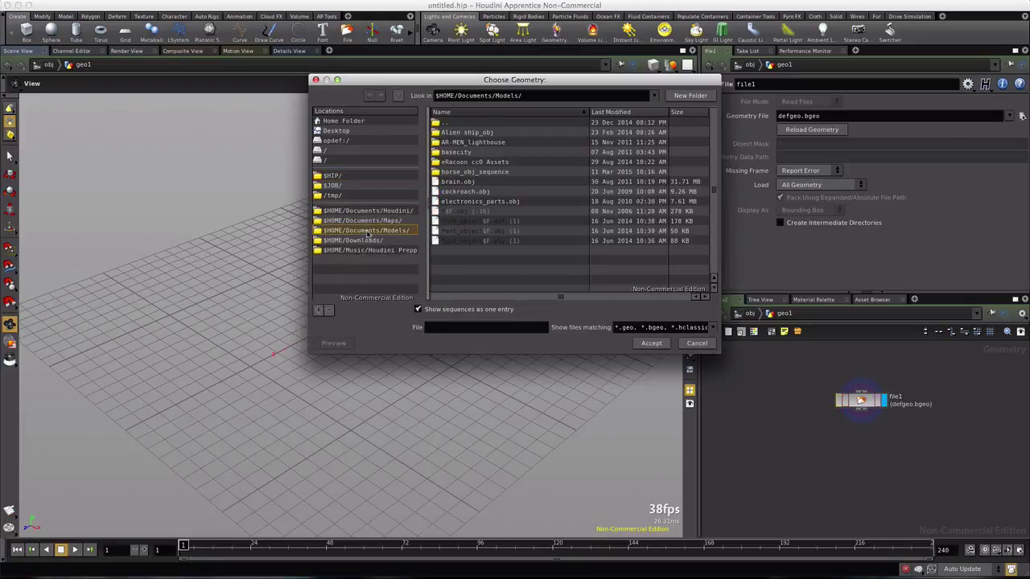
{"action": "left_click", "coordinate": [455, 175]}
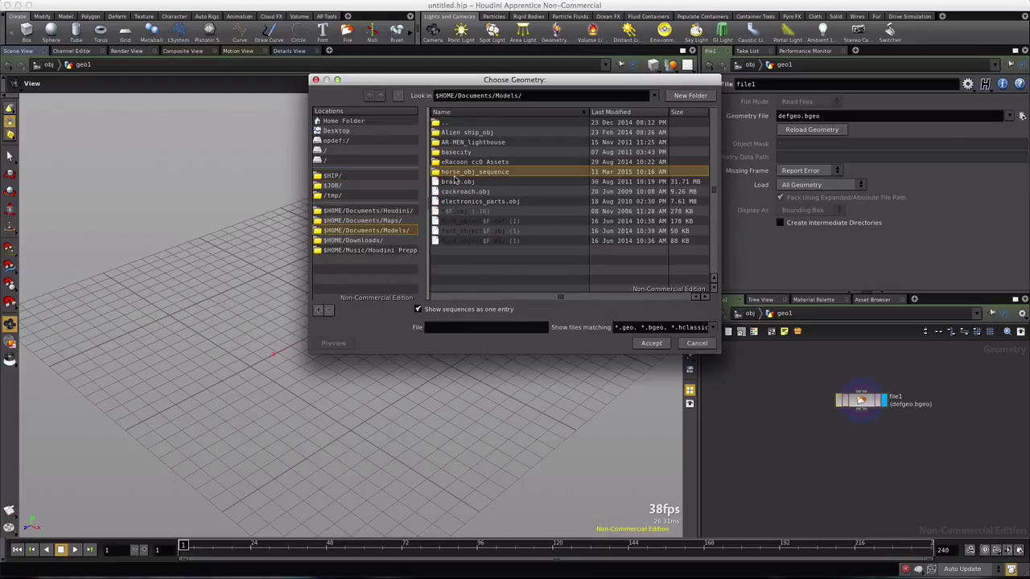
{"action": "double_click", "coordinate": [445, 174]}
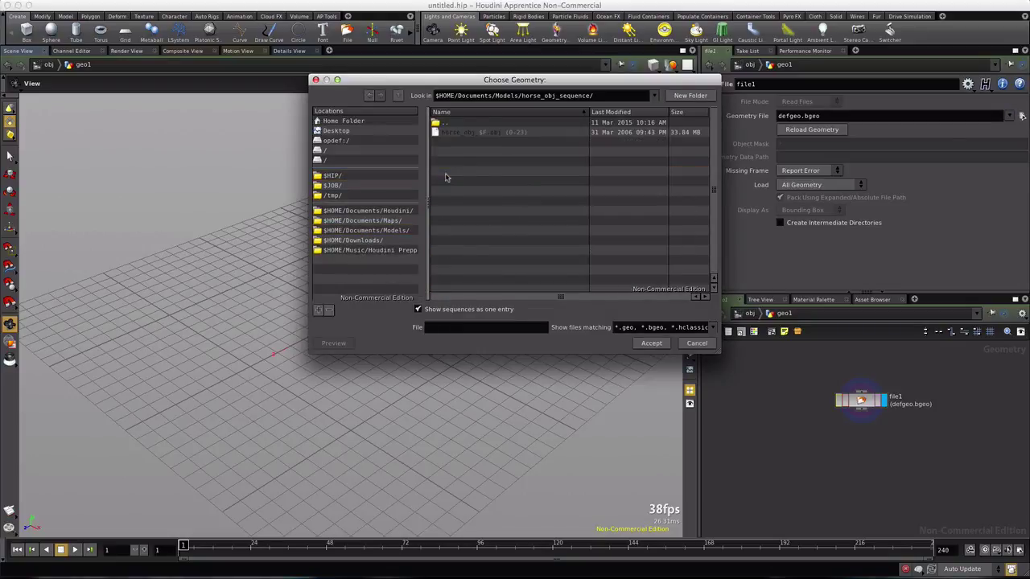
{"action": "left_click", "coordinate": [470, 133]}
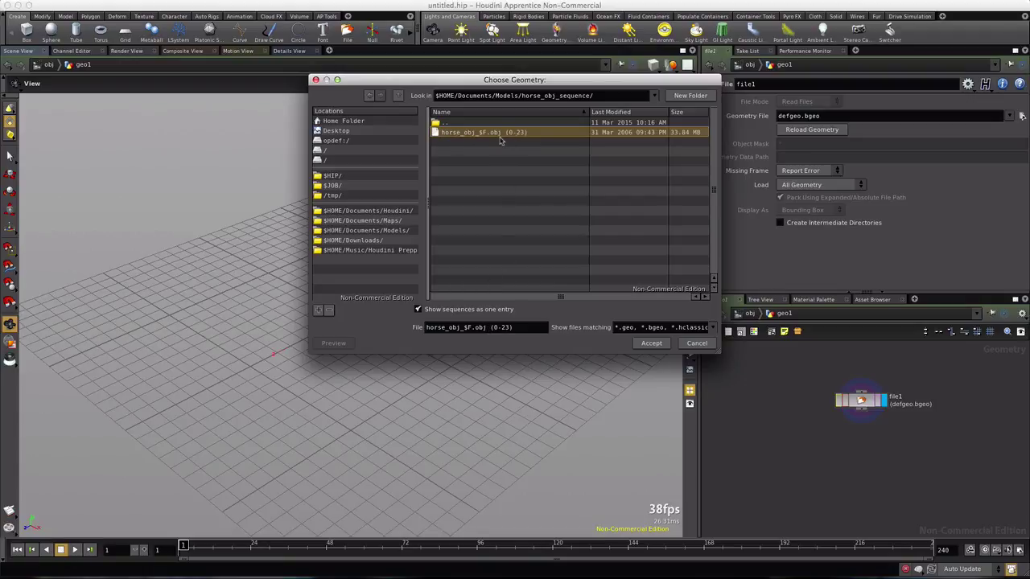
{"action": "left_click", "coordinate": [652, 344]}
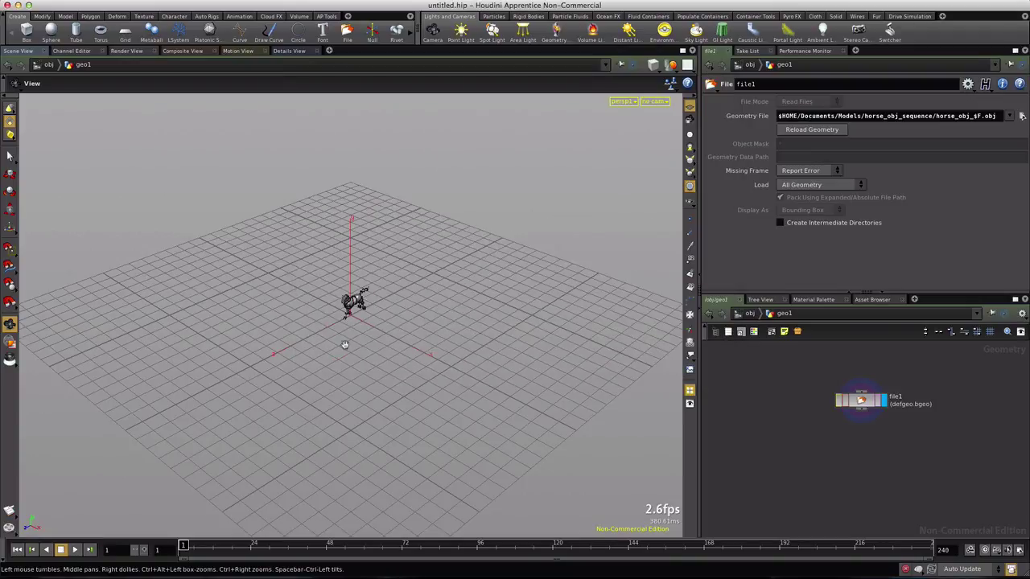
{"action": "key", "text": "h"}
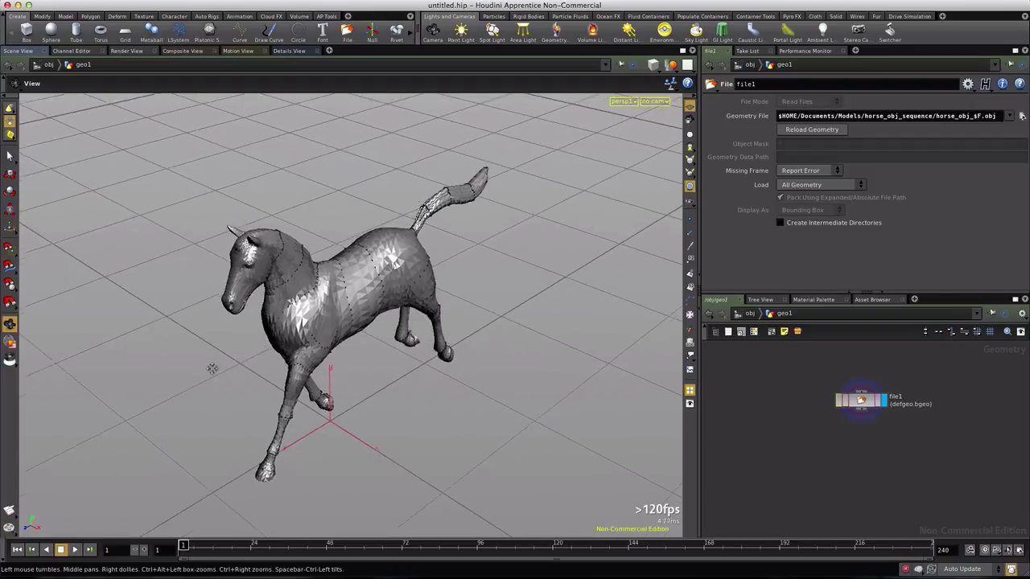
{"action": "left_click_drag", "start_coordinate": [167, 365], "coordinate": [372, 315]}
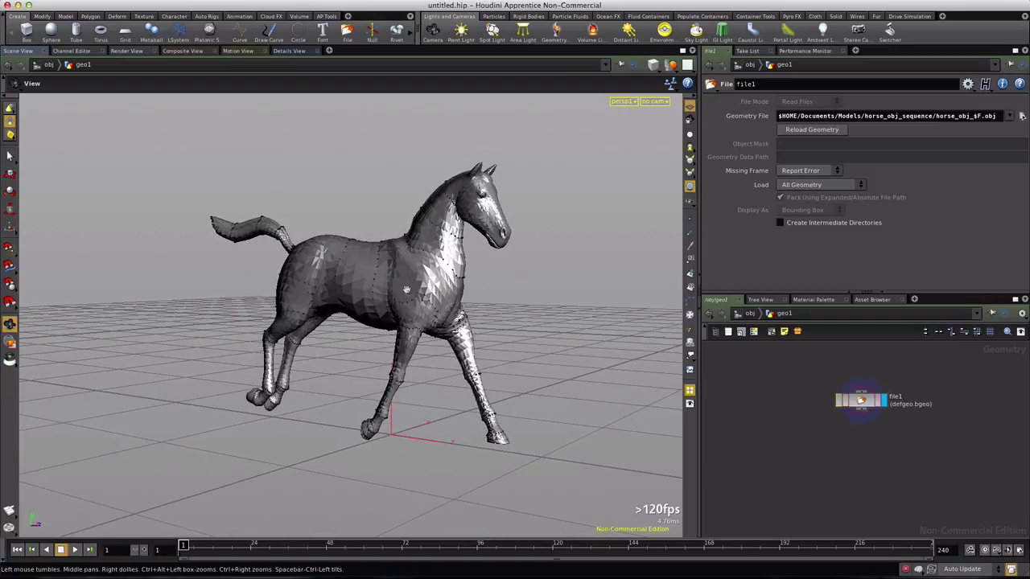
Step: Switch the network to /shop and add a Clay material from the General gallery
{"action": "left_click", "coordinate": [745, 314]}
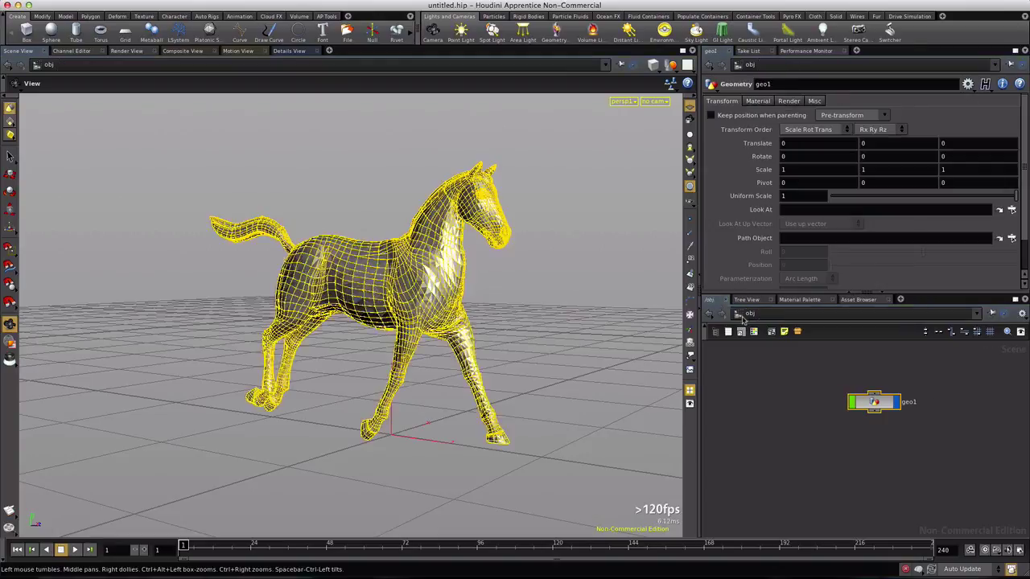
{"action": "left_click", "coordinate": [740, 317]}
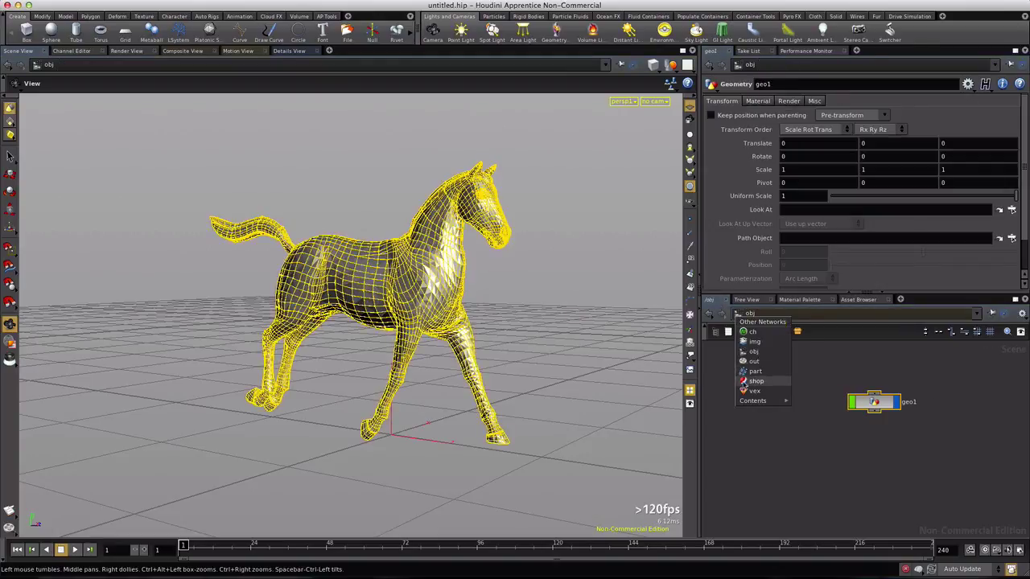
{"action": "left_click", "coordinate": [735, 368]}
{"action": "left_click", "coordinate": [715, 332]}
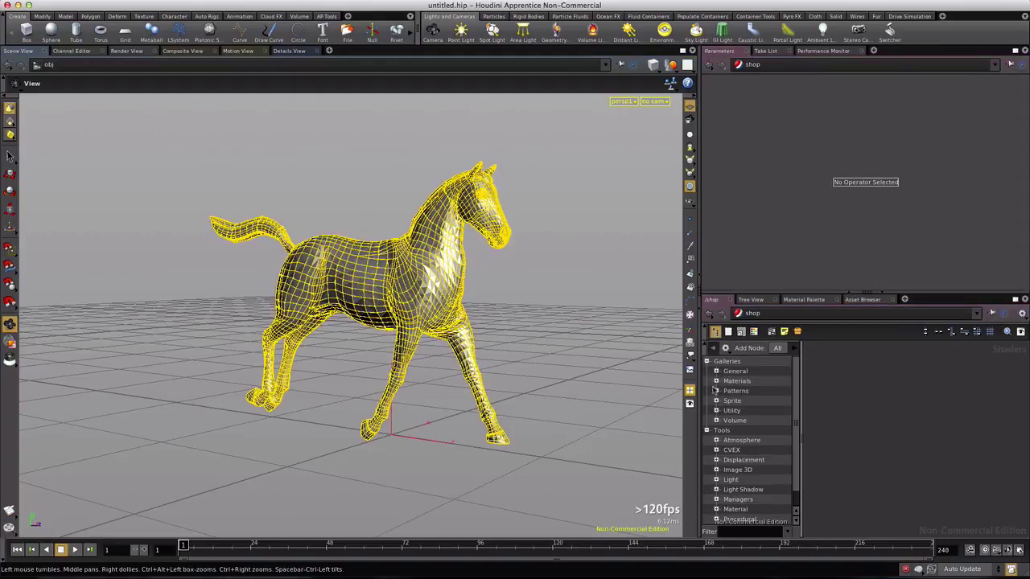
{"action": "left_click", "coordinate": [717, 371]}
{"action": "left_click_drag", "start_coordinate": [748, 380], "coordinate": [871, 392]}
{"action": "left_click_drag", "start_coordinate": [514, 306], "coordinate": [447, 303]}
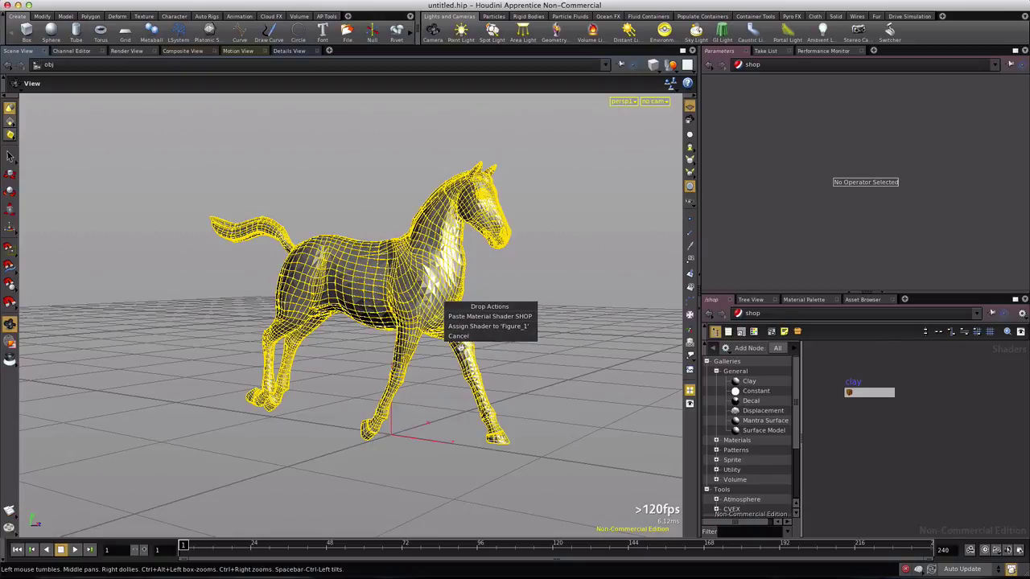
{"action": "left_click", "coordinate": [457, 336]}
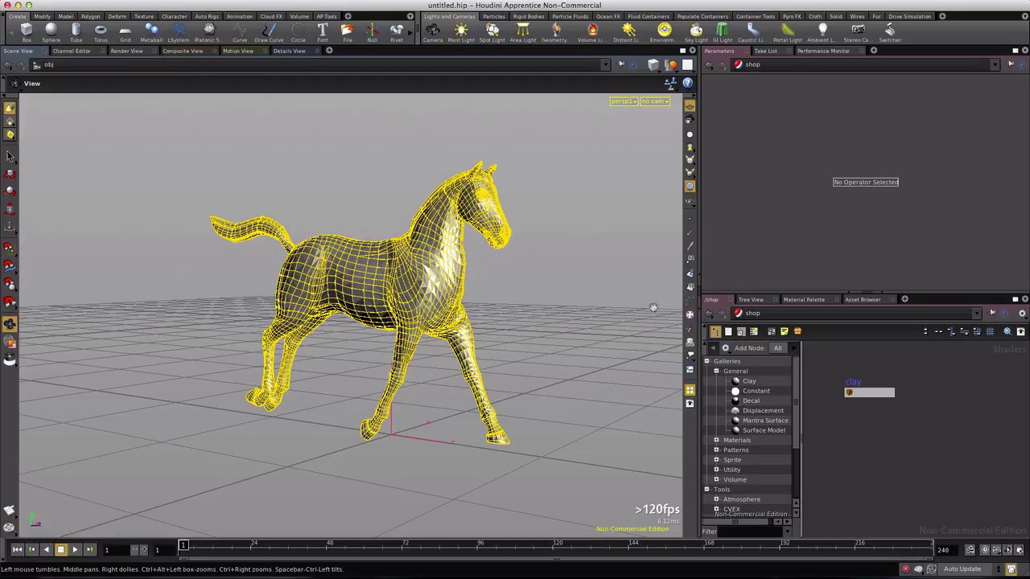
Step: Enable the clay material's colour map using Horse-Texture.png and rename the material horse
{"action": "left_click", "coordinate": [715, 332]}
{"action": "left_click", "coordinate": [768, 392]}
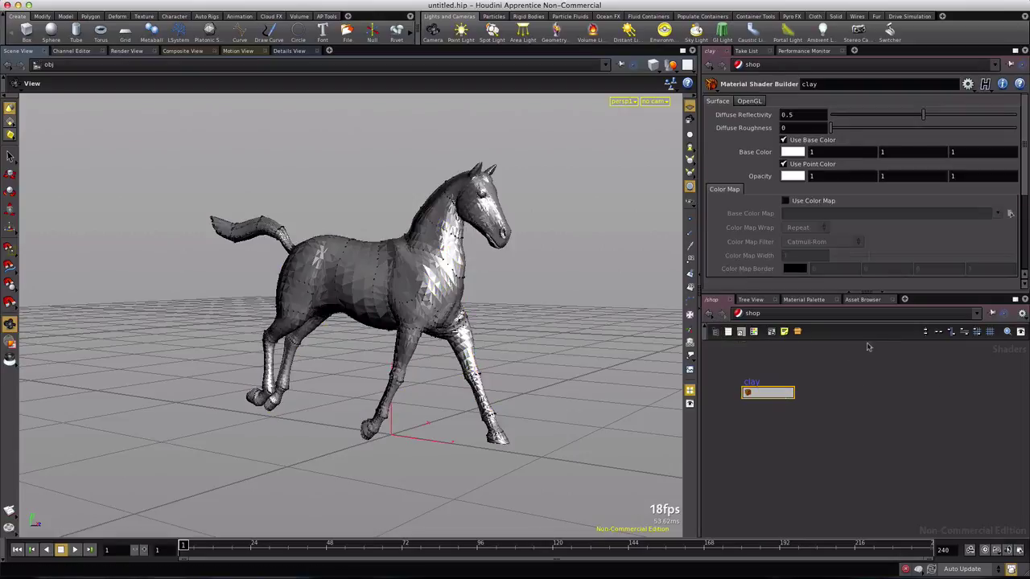
{"action": "left_click", "coordinate": [786, 202]}
{"action": "left_click", "coordinate": [1011, 214]}
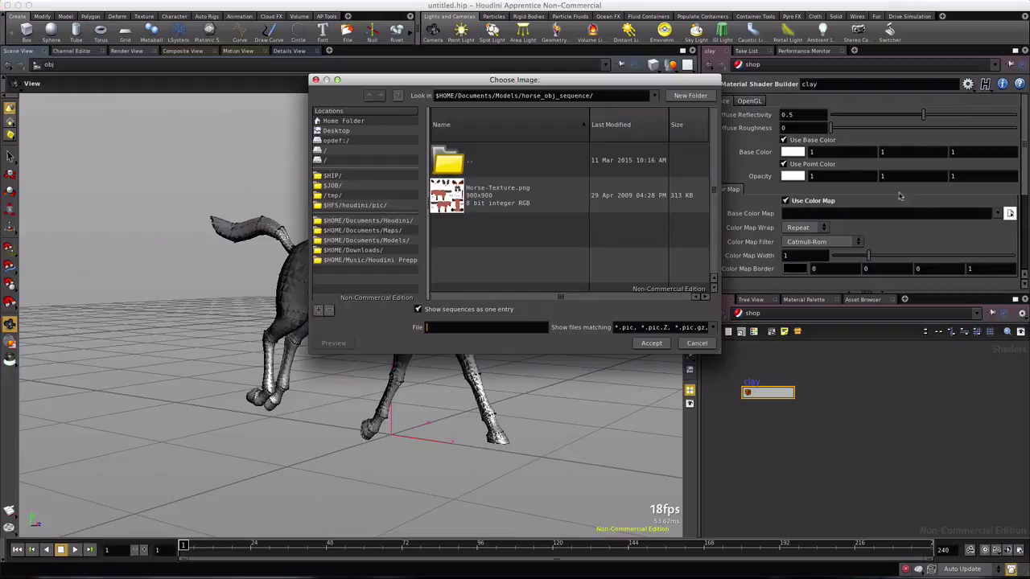
{"action": "left_click", "coordinate": [464, 195]}
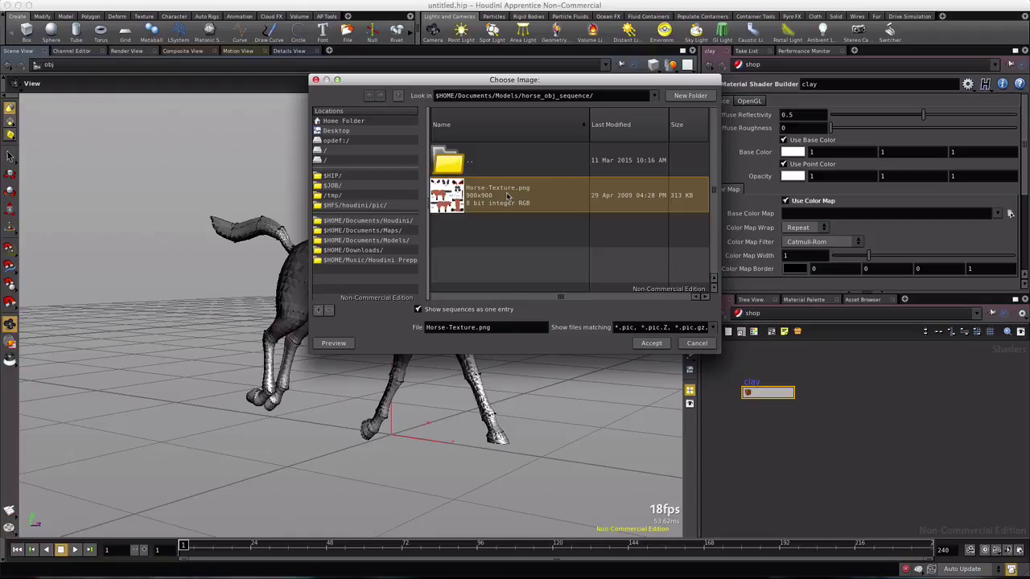
{"action": "left_click", "coordinate": [652, 344]}
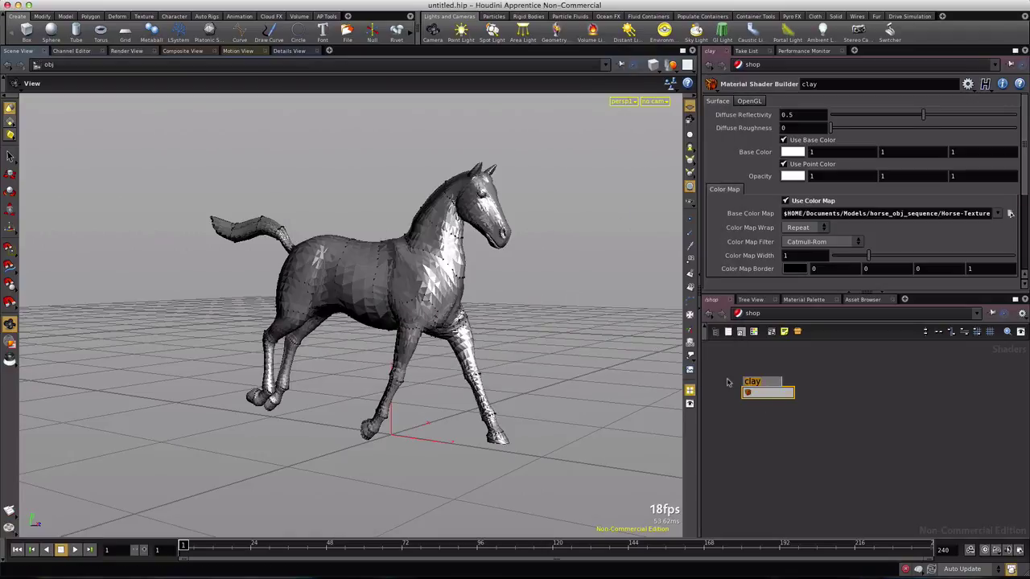
{"action": "type", "text": "horse"}
{"action": "key", "text": "Return"}
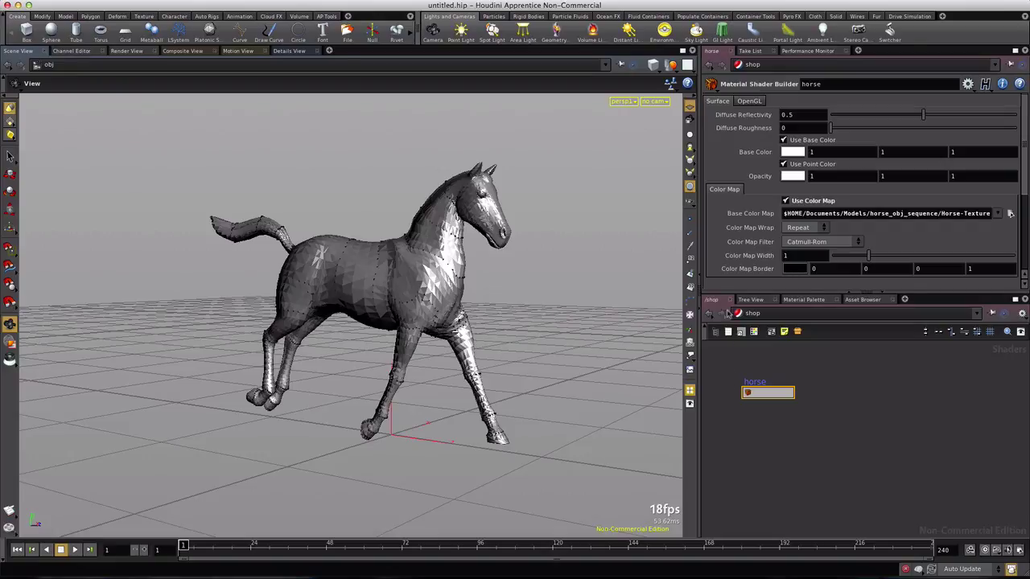
Step: Assign /shop/horse as geo1's material, then dive into geo1 and view the textured horse
{"action": "left_click", "coordinate": [738, 313]}
{"action": "left_click", "coordinate": [748, 346]}
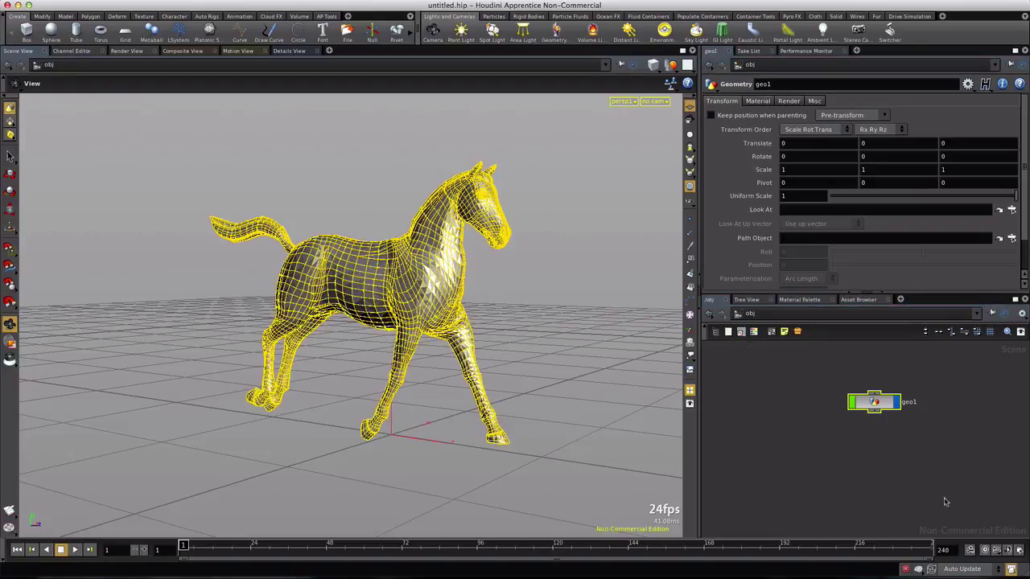
{"action": "left_click", "coordinate": [757, 102]}
{"action": "left_click", "coordinate": [996, 115]}
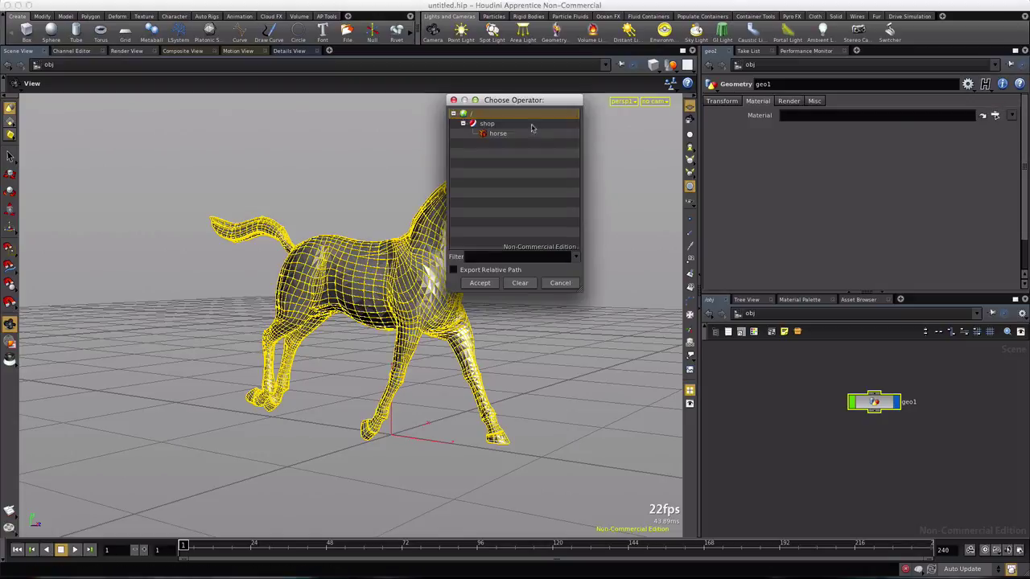
{"action": "left_click", "coordinate": [497, 133]}
{"action": "left_click", "coordinate": [480, 284]}
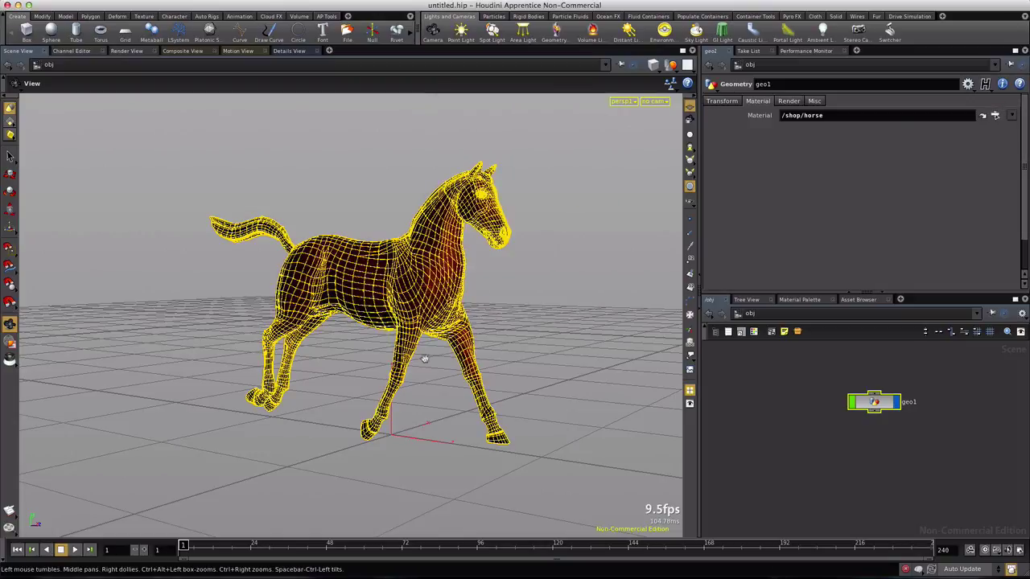
{"action": "double_click", "coordinate": [875, 402]}
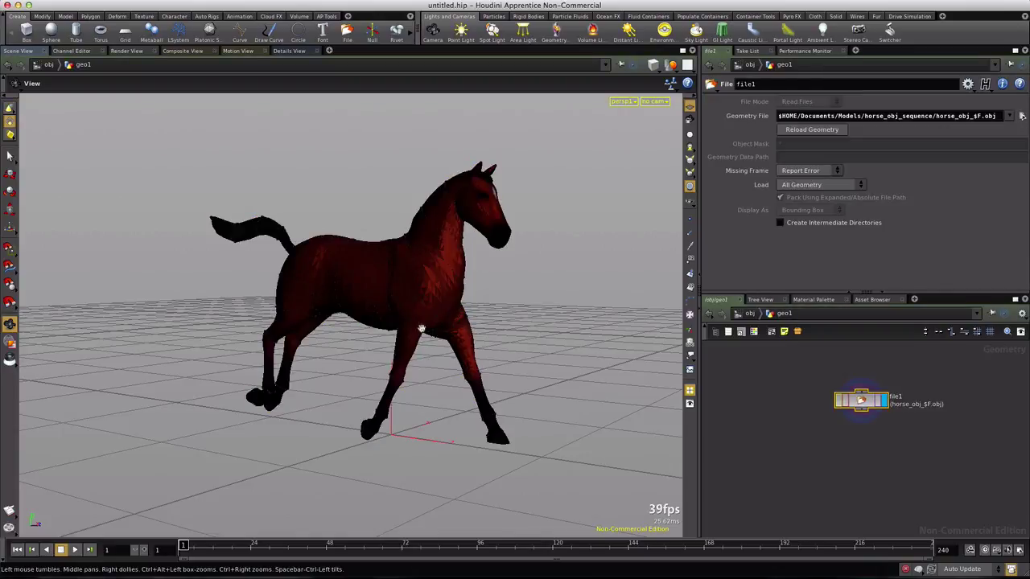
{"action": "left_click_drag", "start_coordinate": [408, 312], "coordinate": [384, 306]}
Step: Set the timeline end frame to 24 after checking the stride at frame 7
{"action": "middle_click_drag", "start_coordinate": [395, 305], "coordinate": [294, 279]}
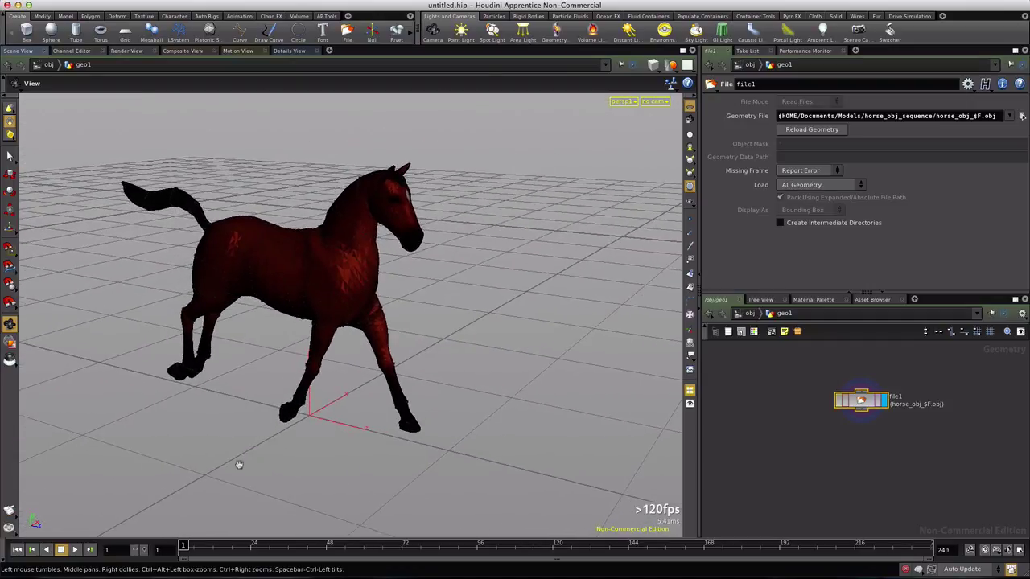
{"action": "mouse_move", "coordinate": [183, 545]}
{"action": "left_mouse_down"}
{"action": "mouse_move", "coordinate": [270, 546]}
{"action": "mouse_move", "coordinate": [181, 546]}
{"action": "left_mouse_up"}
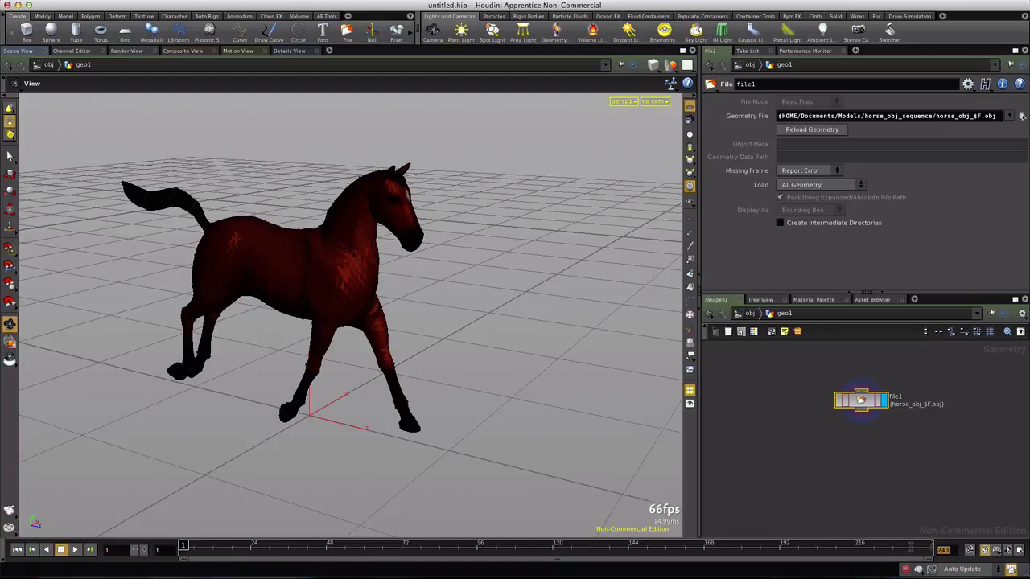
{"action": "type", "text": "24"}
{"action": "key", "text": "Return"}
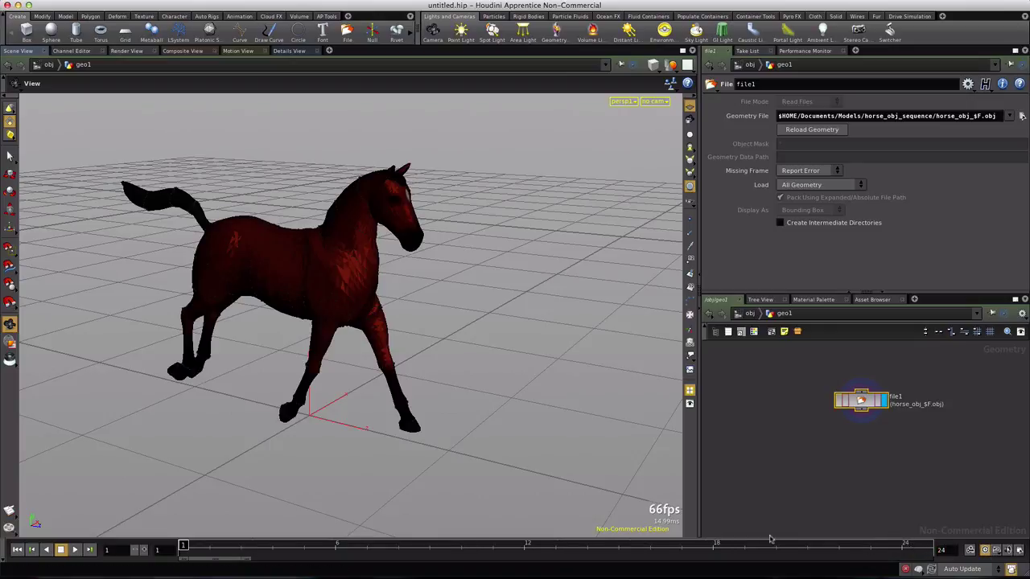
Step: Play and stop the gallop, then jump to frame 24 where the horse goes missing
{"action": "left_click", "coordinate": [74, 549]}
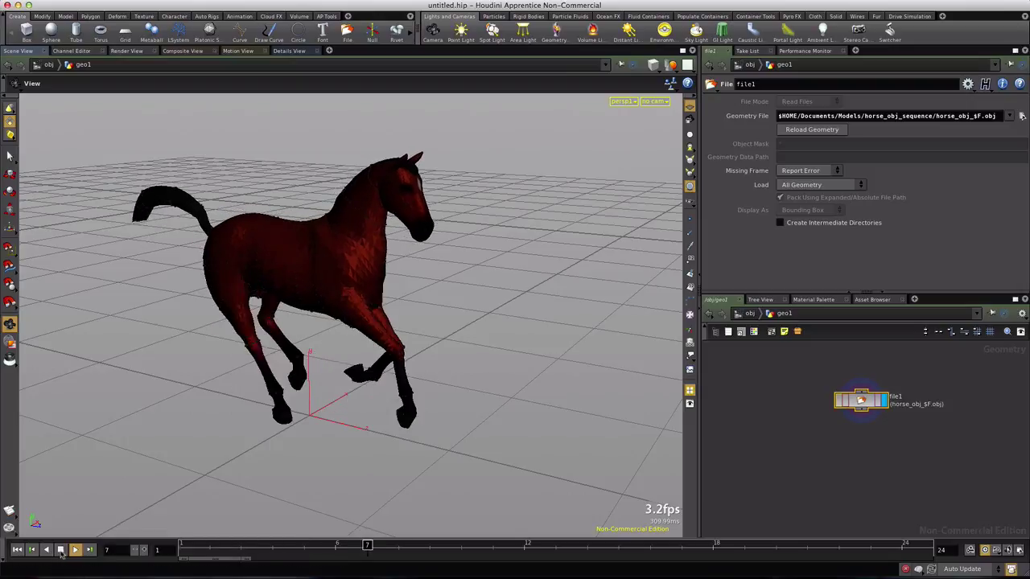
{"action": "left_click", "coordinate": [60, 550]}
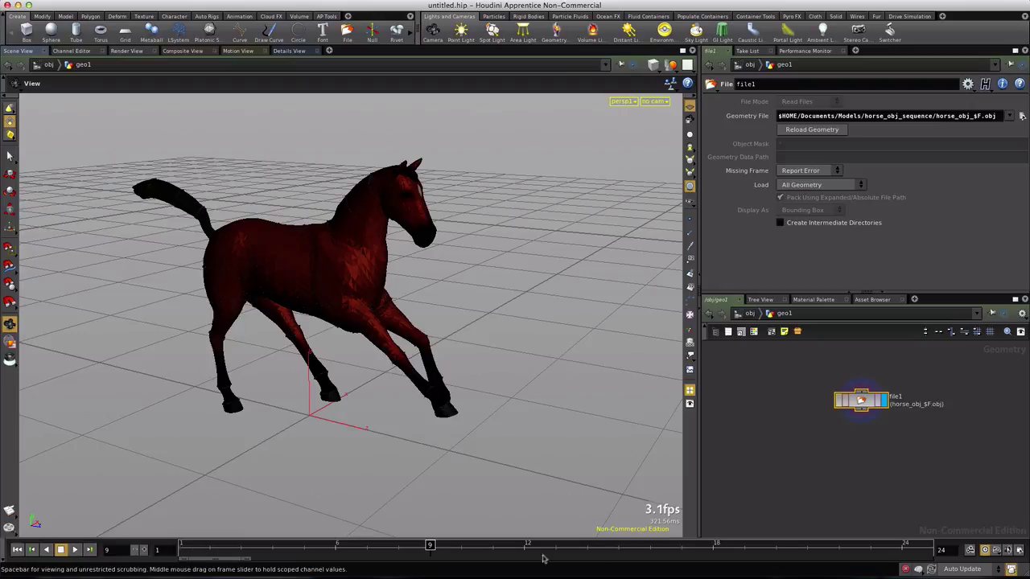
{"action": "left_click", "coordinate": [902, 550]}
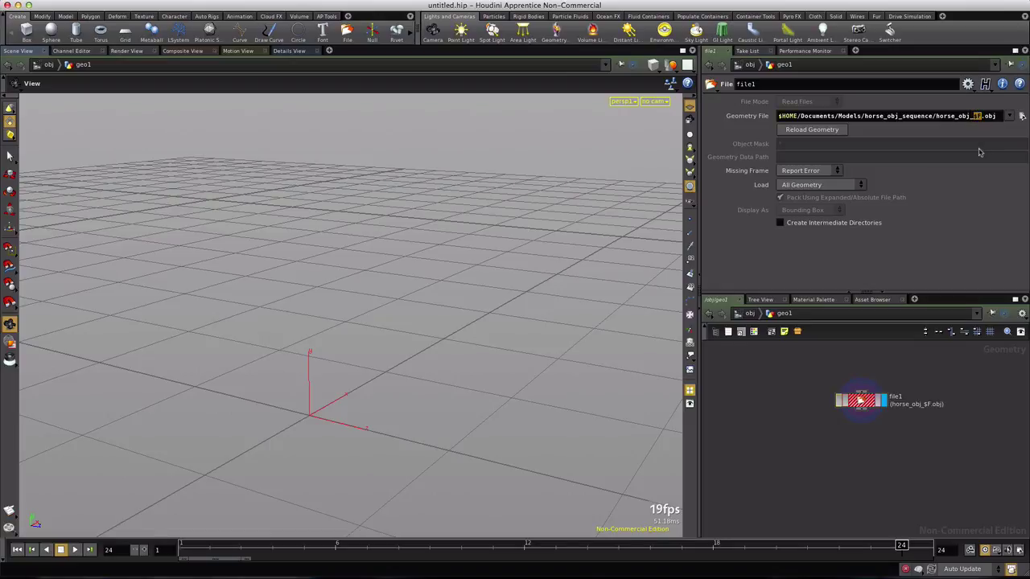
Step: Replace $F in file1's Geometry File path with `padzero(1, $F-1)` and widen the side panes
{"action": "type", "text": "`padzero(1, $F-1)`"}
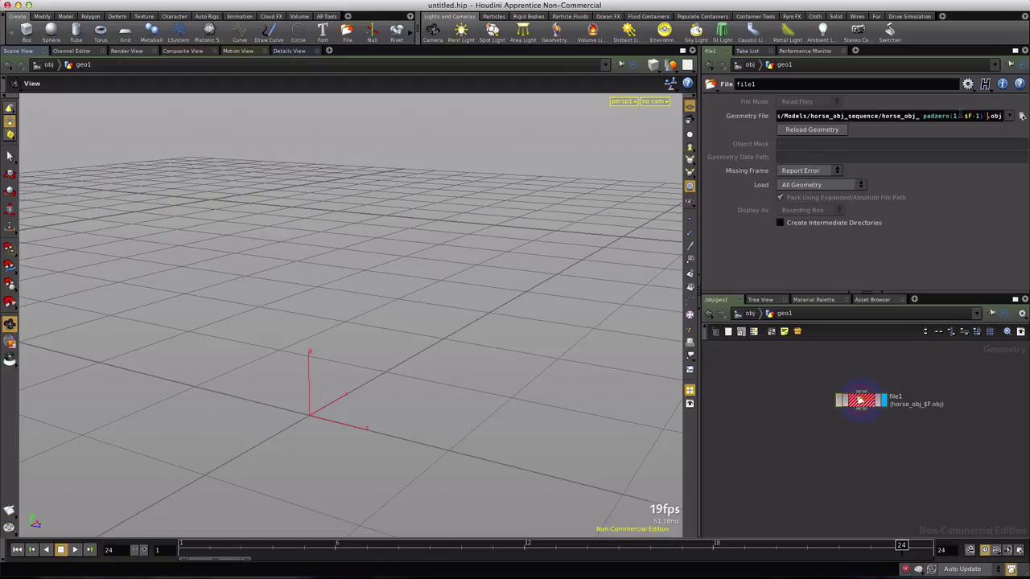
{"action": "left_click_drag", "start_coordinate": [986, 115], "coordinate": [919, 119]}
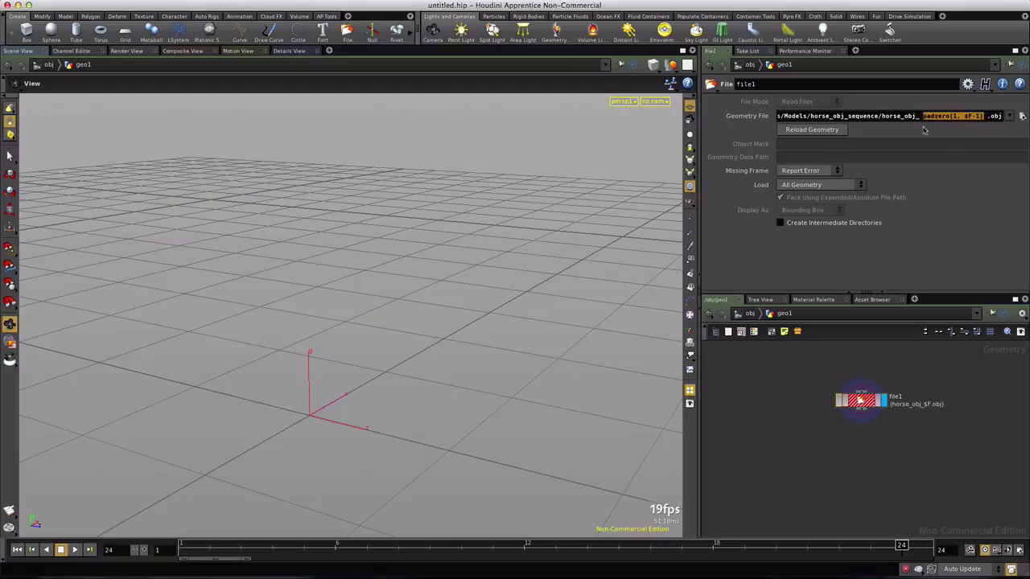
{"action": "key", "text": "Return"}
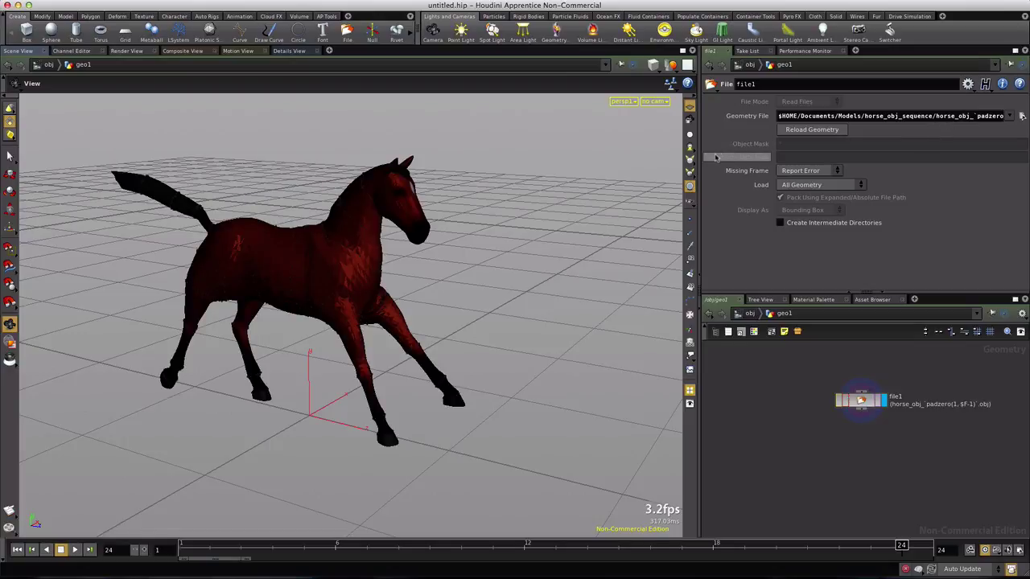
{"action": "left_click_drag", "start_coordinate": [692, 159], "coordinate": [622, 161]}
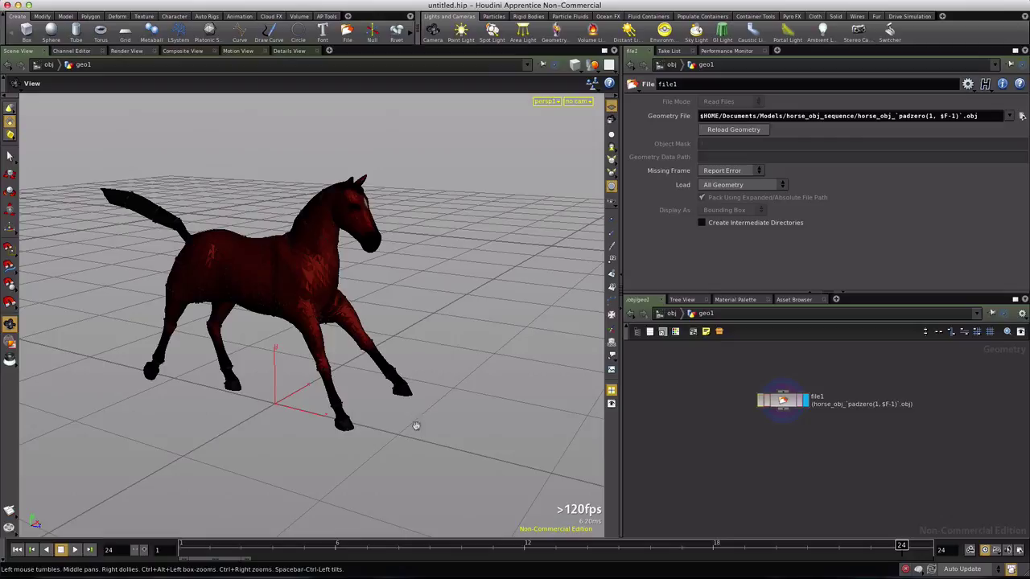
Step: Play the gallop from frame 1, stopping at frame 23, and nudge file1 upward
{"action": "left_click", "coordinate": [17, 550]}
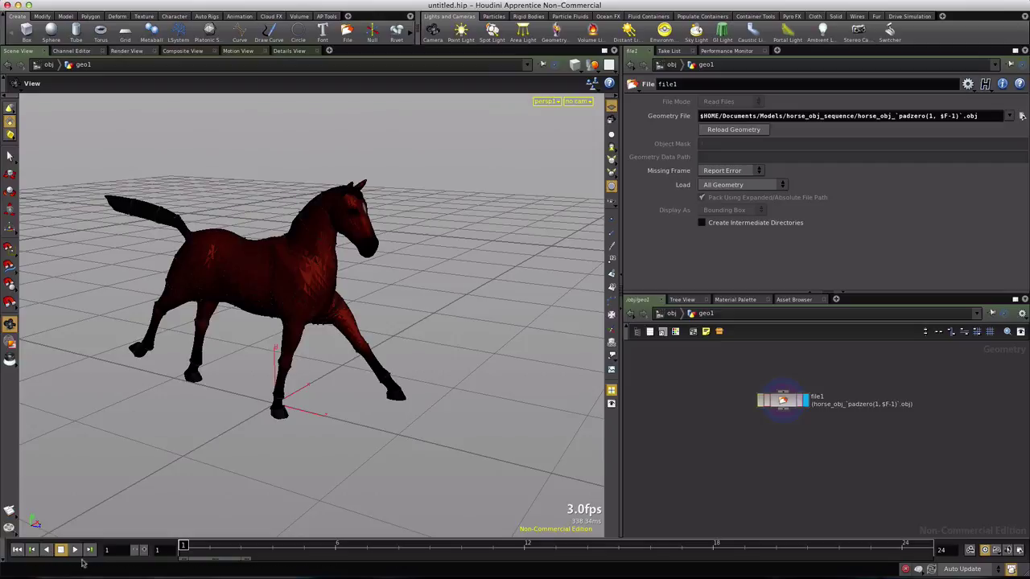
{"action": "left_click_drag", "start_coordinate": [198, 545], "coordinate": [926, 543]}
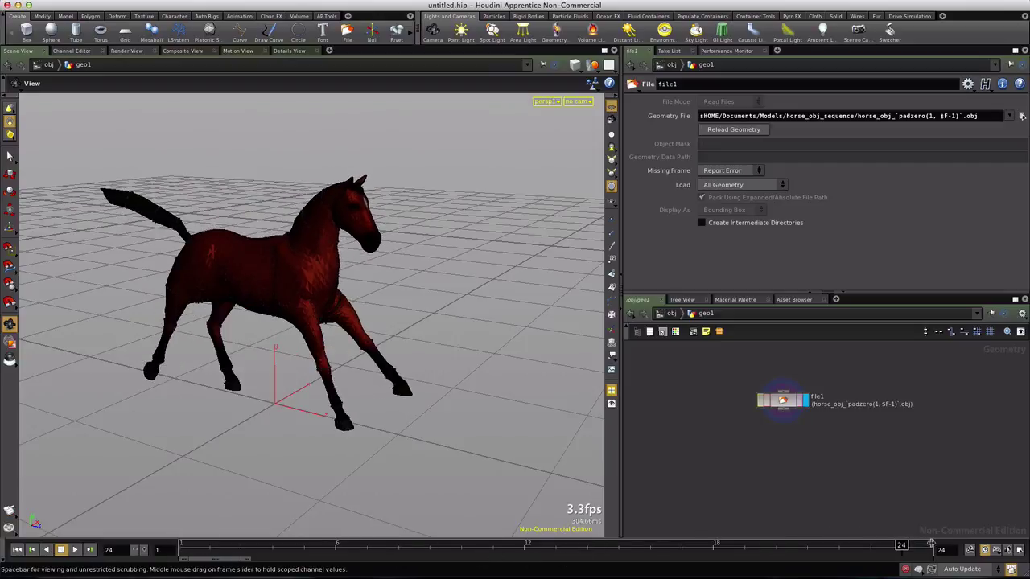
{"action": "left_click", "coordinate": [74, 550]}
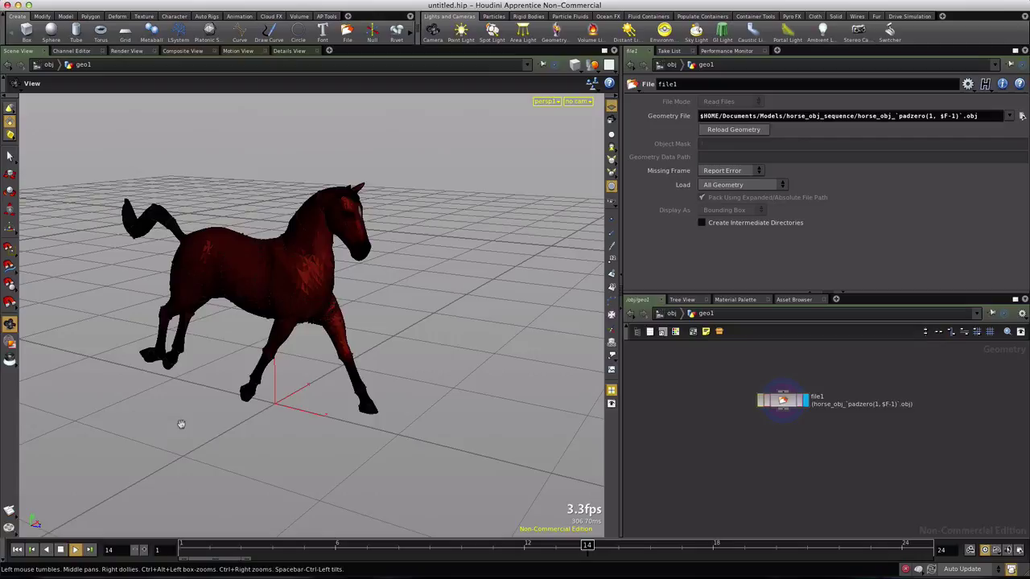
{"action": "left_click", "coordinate": [61, 550]}
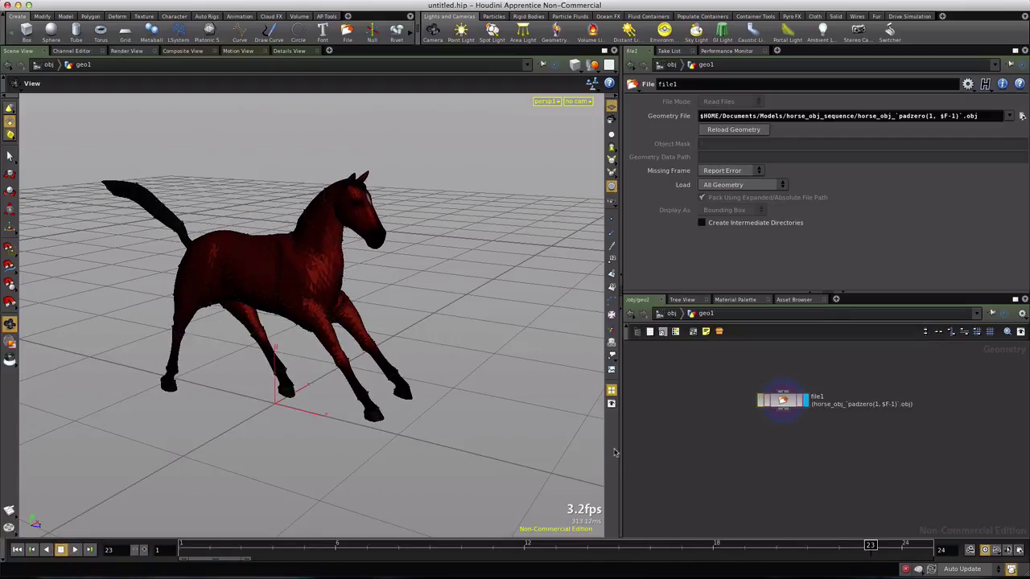
{"action": "left_click_drag", "start_coordinate": [777, 402], "coordinate": [782, 387]}
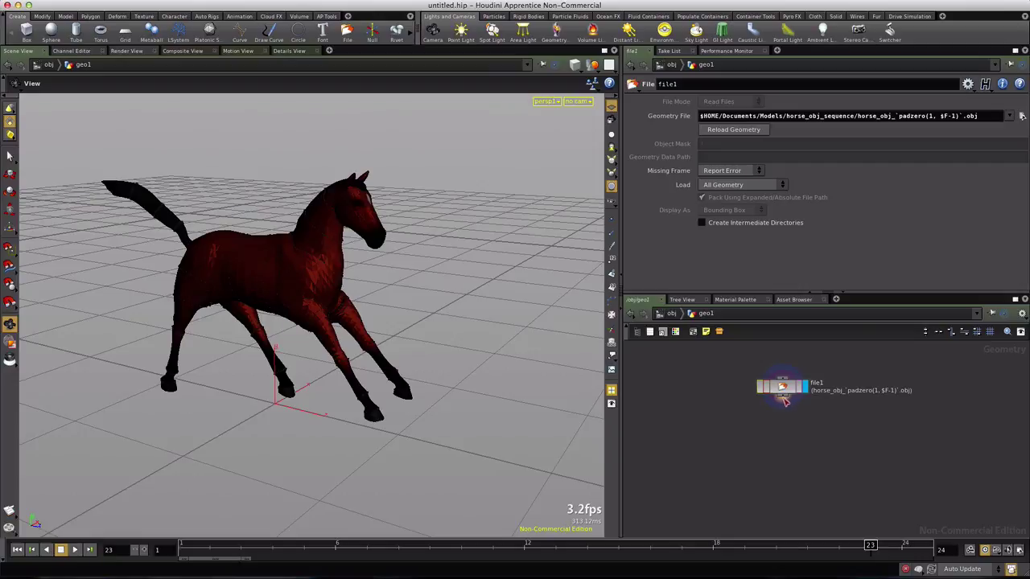
Step: Add a File Cache node below file1
{"action": "key", "text": "Tab"}
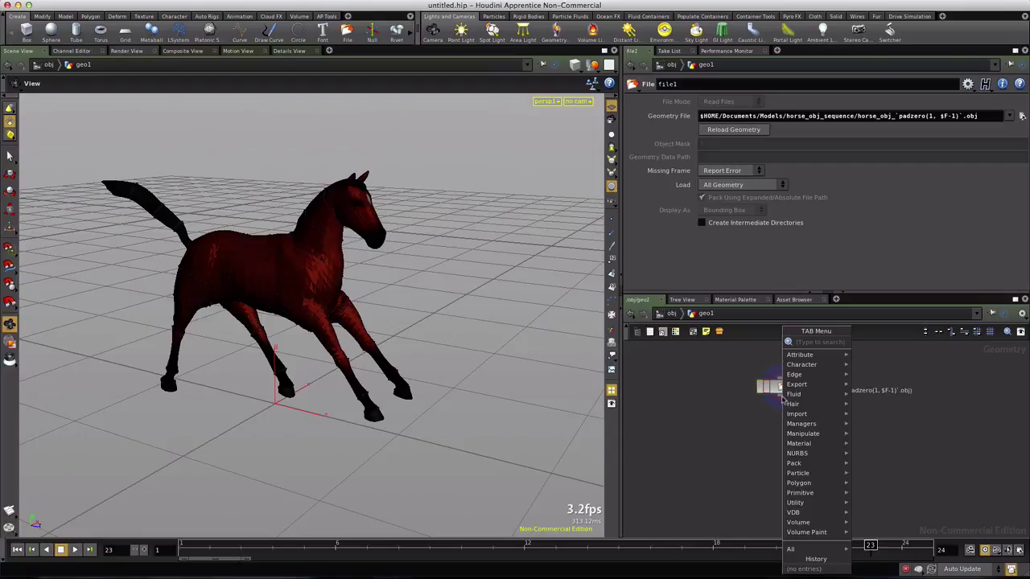
{"action": "type", "text": "File"}
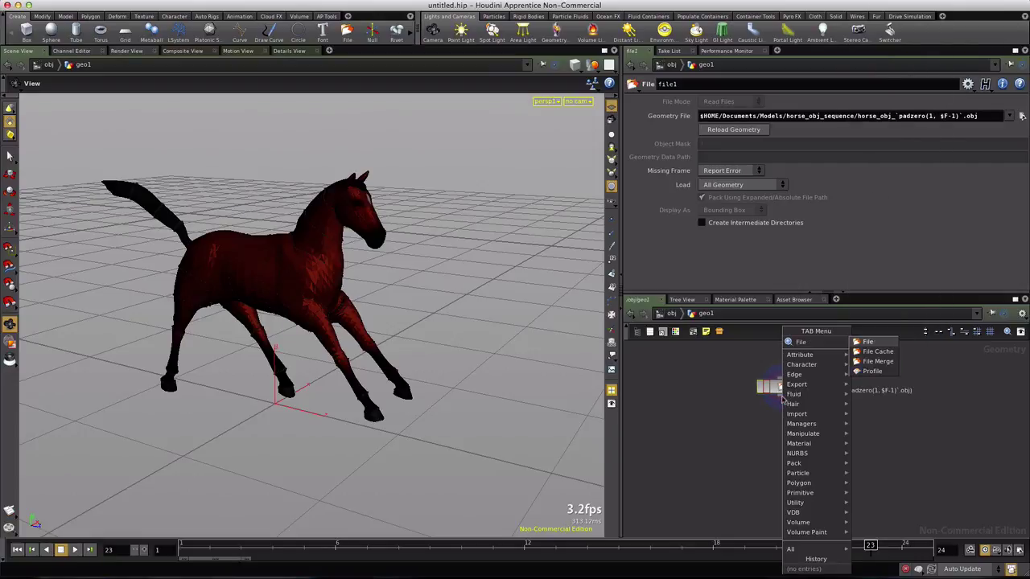
{"action": "key", "text": "Down"}
{"action": "key", "text": "Down"}
{"action": "key", "text": "Return"}
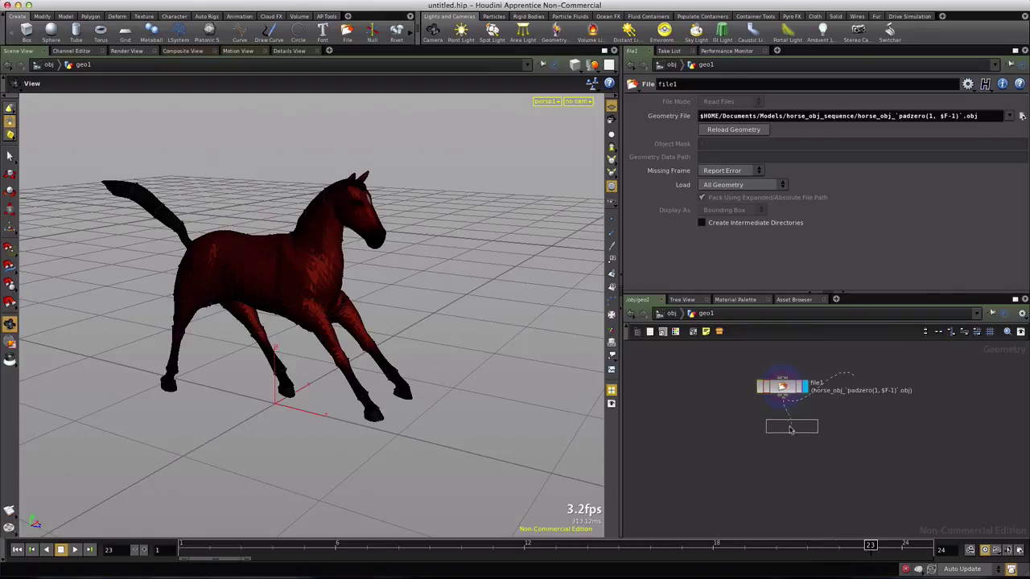
{"action": "left_click", "coordinate": [784, 435]}
Step: Change filecache1's End frame from 240 to 24
{"action": "double_click", "coordinate": [784, 435]}
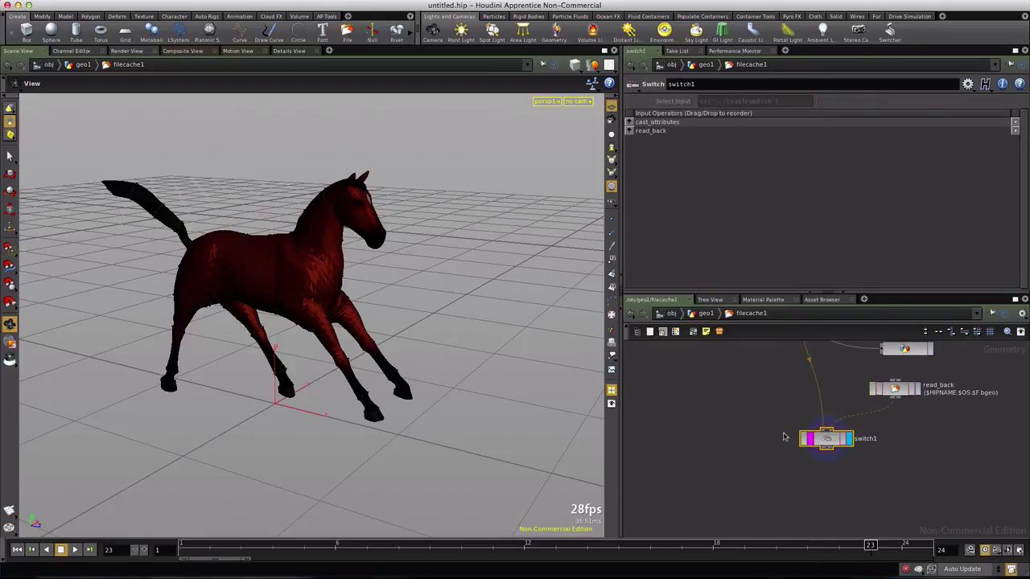
{"action": "left_click", "coordinate": [706, 314]}
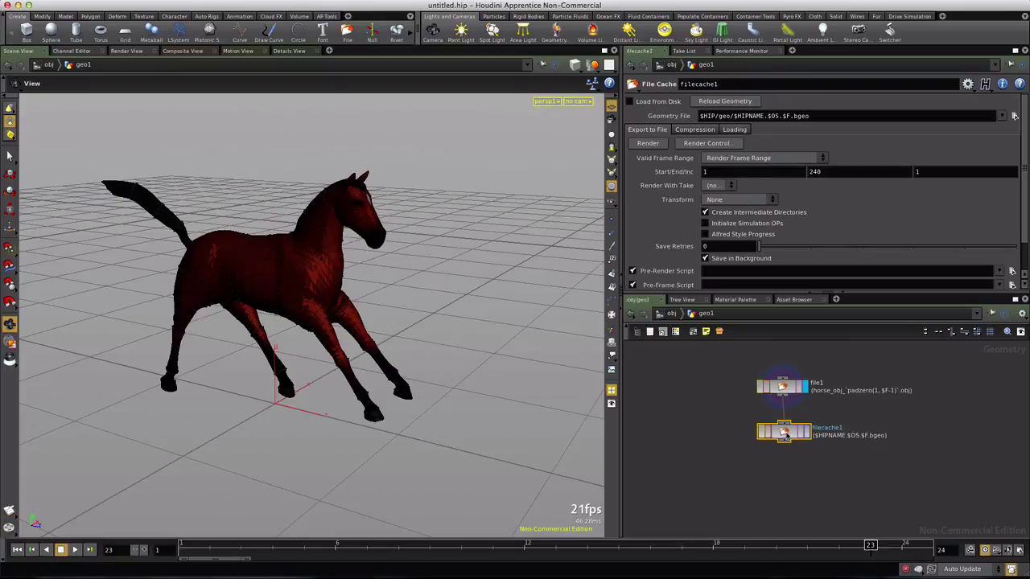
{"action": "left_click_drag", "start_coordinate": [826, 172], "coordinate": [788, 172]}
{"action": "type", "text": "24"}
Step: Set filecache1's output to Models/horse_obj_sequence/horse_obj$F.bgeo.gz using the *.bgeo.gz filter
{"action": "left_click", "coordinate": [1015, 116]}
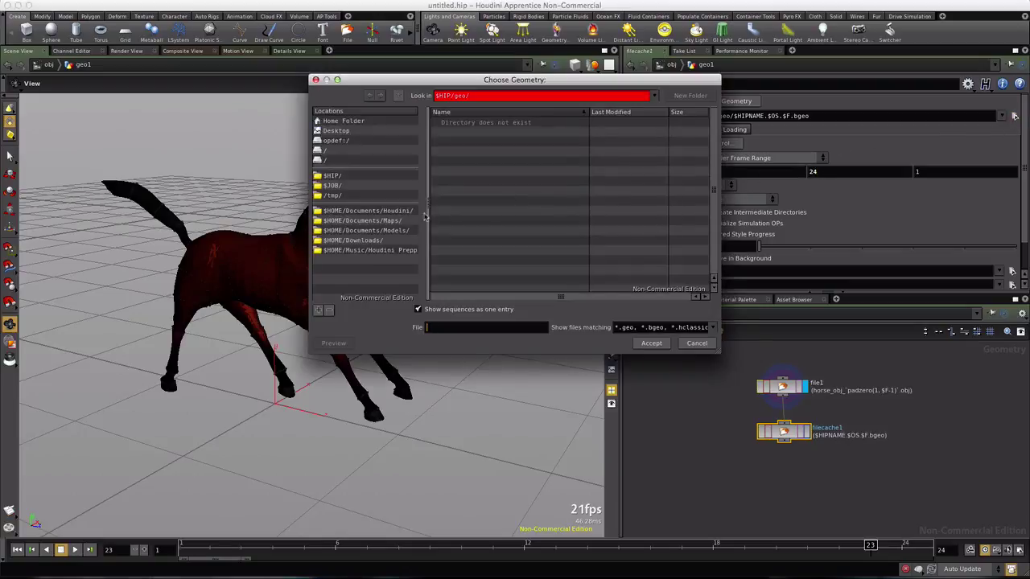
{"action": "left_click", "coordinate": [373, 231]}
{"action": "left_click", "coordinate": [473, 174]}
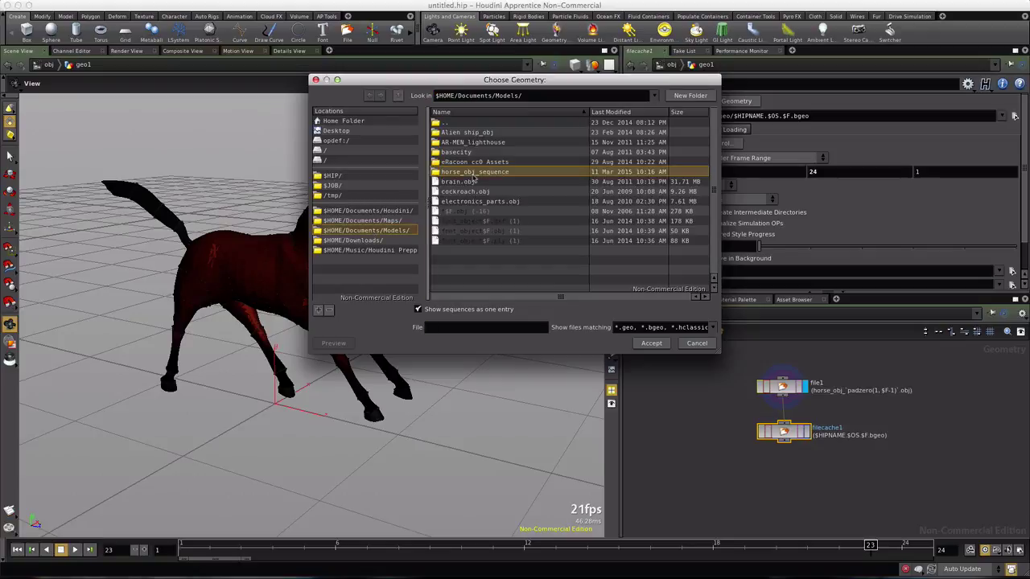
{"action": "double_click", "coordinate": [445, 173]}
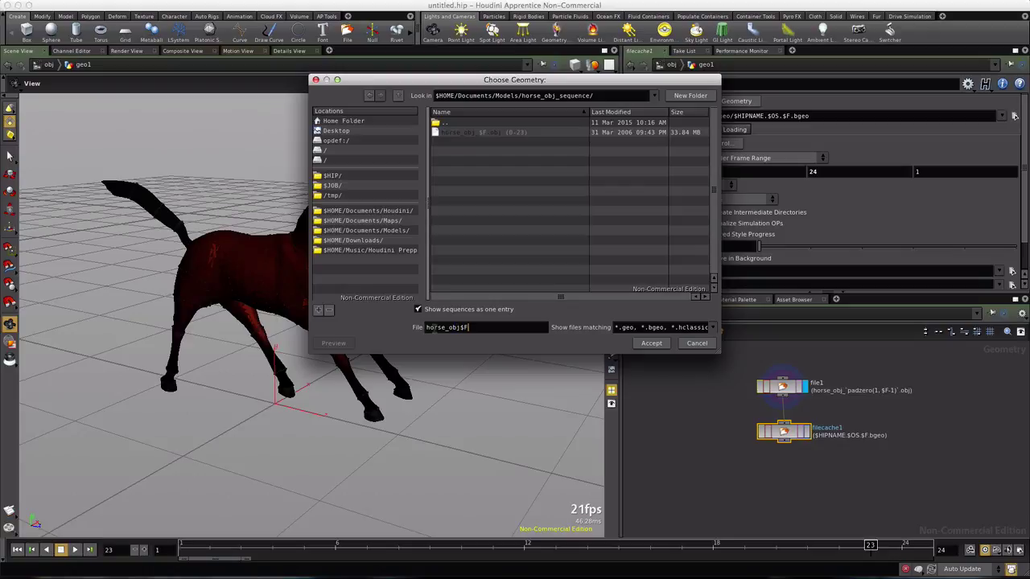
{"action": "type", "text": "."}
{"action": "left_click", "coordinate": [711, 329]}
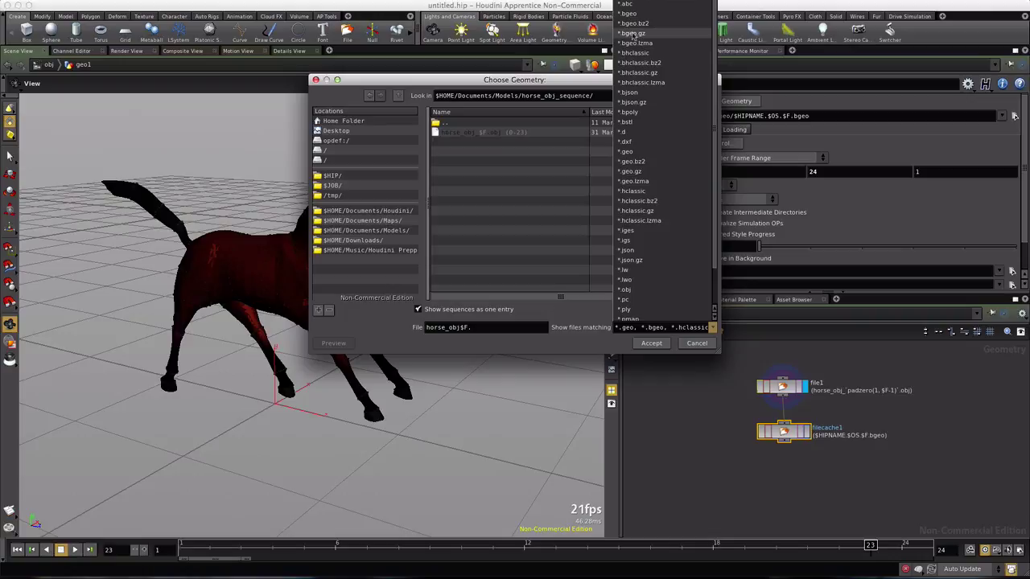
{"action": "left_click", "coordinate": [635, 33]}
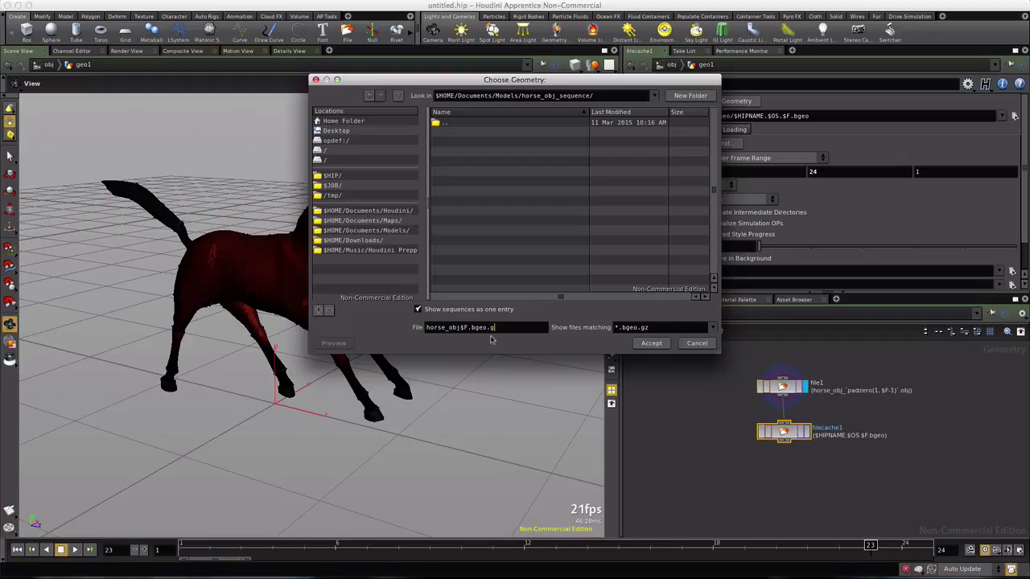
{"action": "left_click", "coordinate": [658, 347]}
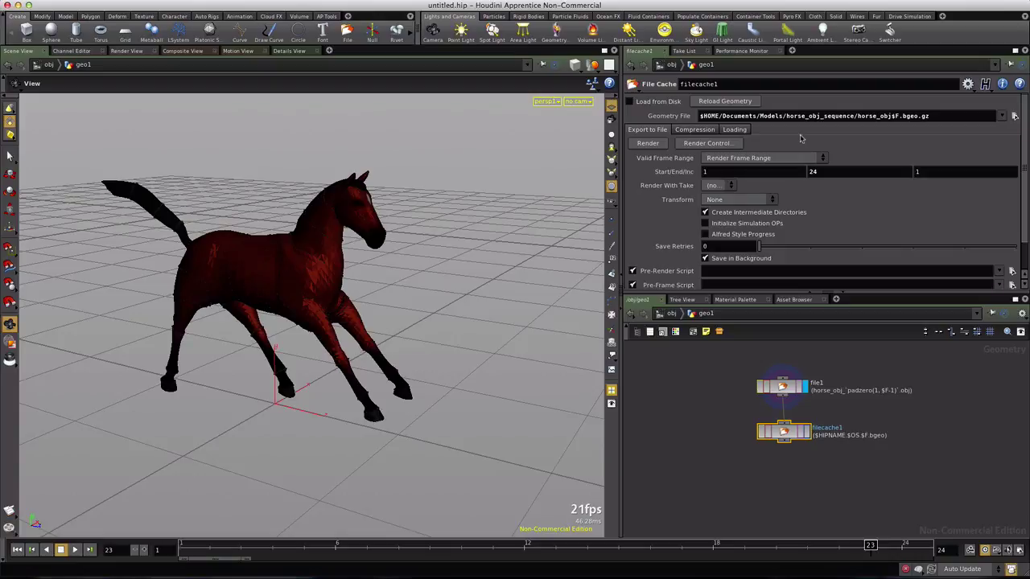
Step: Display filecache1 and render its horse_obj$F.bgeo.gz cache over the specified frame range 1–24
{"action": "left_click", "coordinate": [807, 432]}
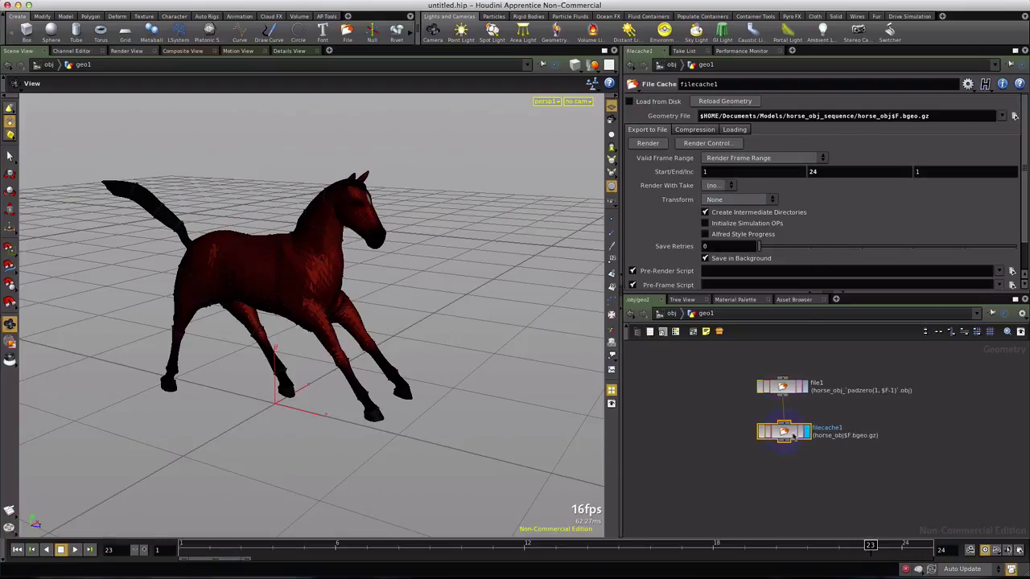
{"action": "left_click", "coordinate": [698, 143]}
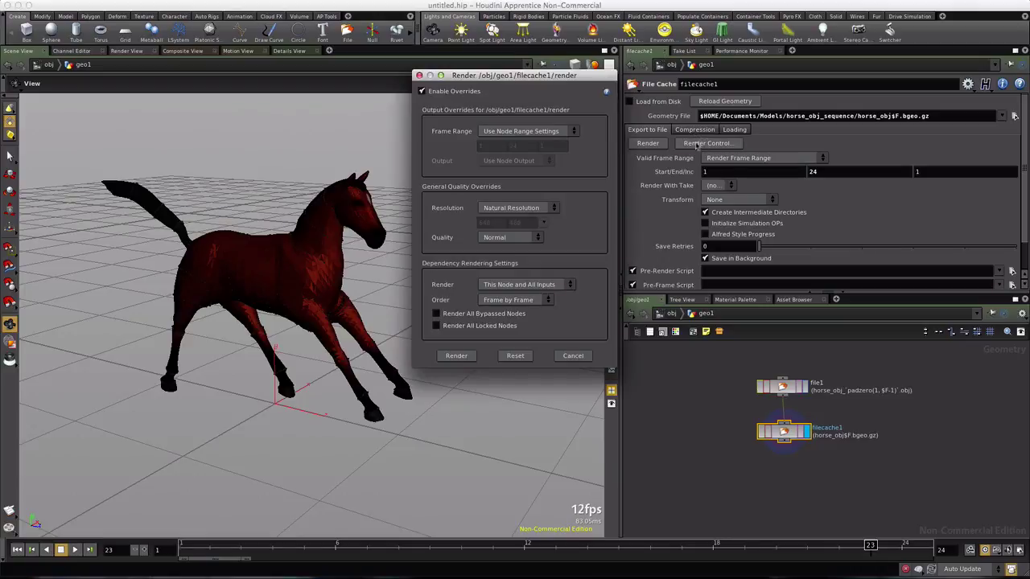
{"action": "left_click", "coordinate": [576, 131]}
{"action": "left_click", "coordinate": [507, 158]}
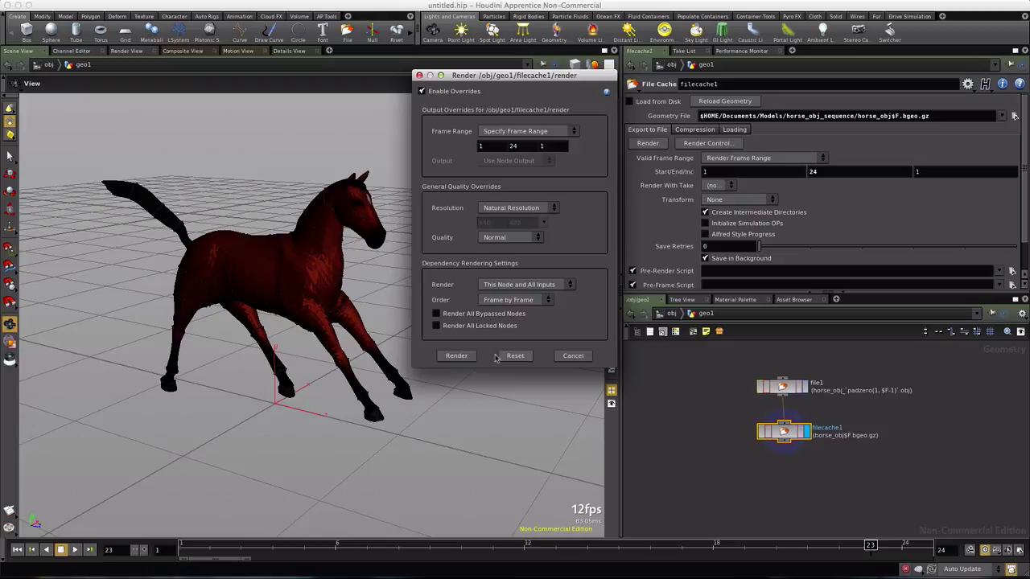
{"action": "left_click", "coordinate": [456, 355]}
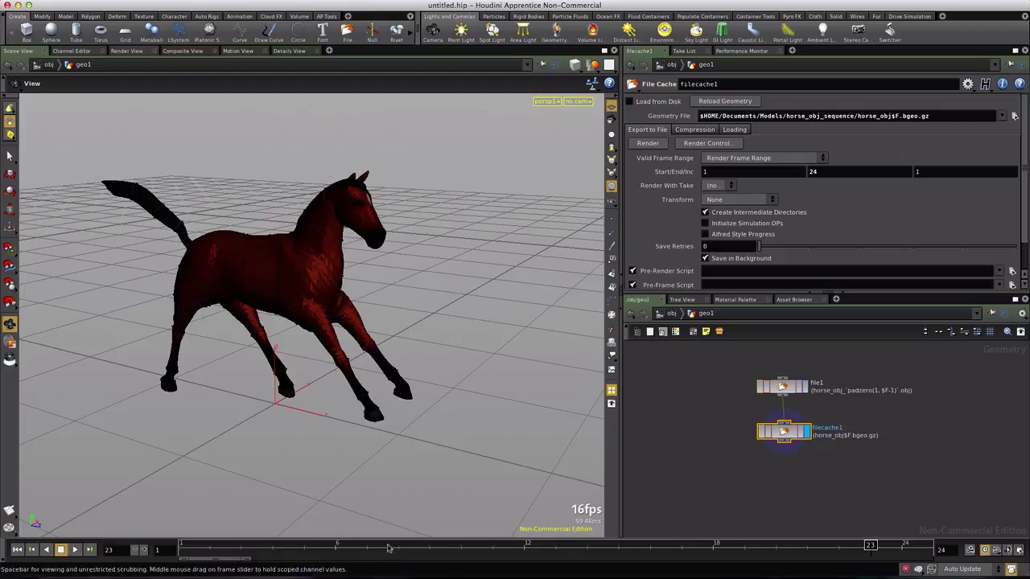
Step: Move file1 and filecache1 further right in the network
{"action": "left_click_drag", "start_coordinate": [722, 373], "coordinate": [855, 483]}
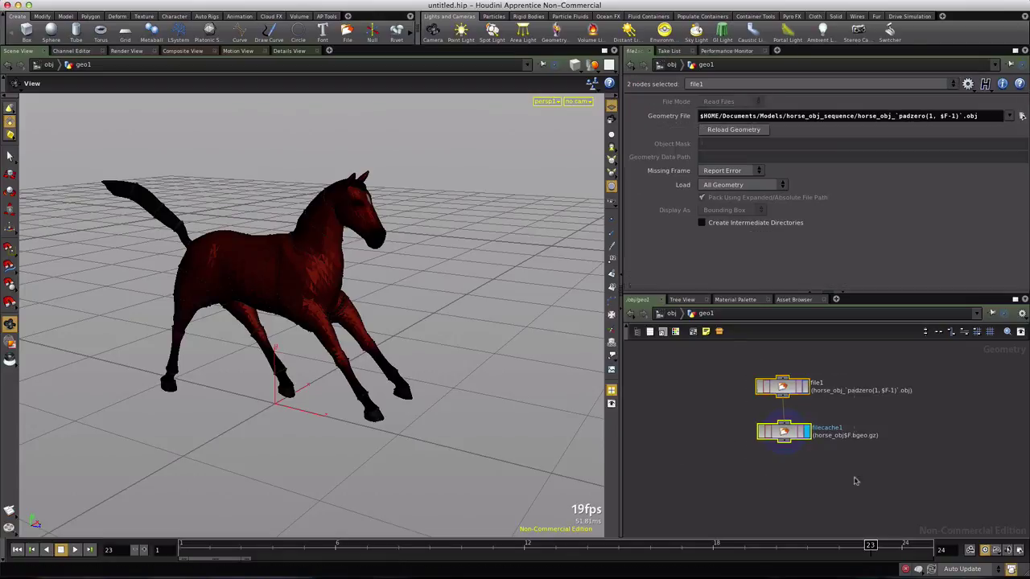
{"action": "left_click_drag", "start_coordinate": [782, 393], "coordinate": [928, 393]}
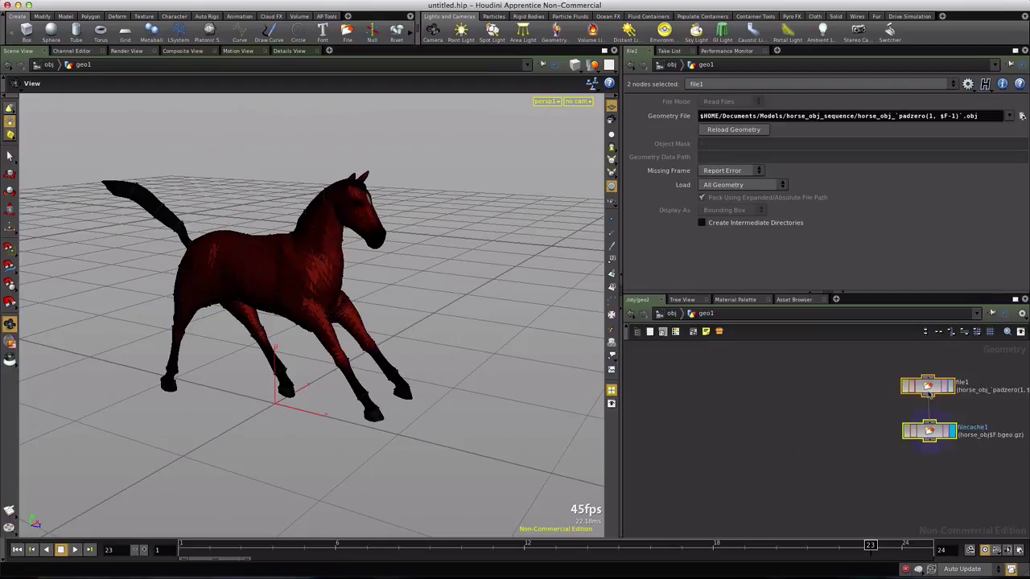
{"action": "left_click", "coordinate": [724, 392]}
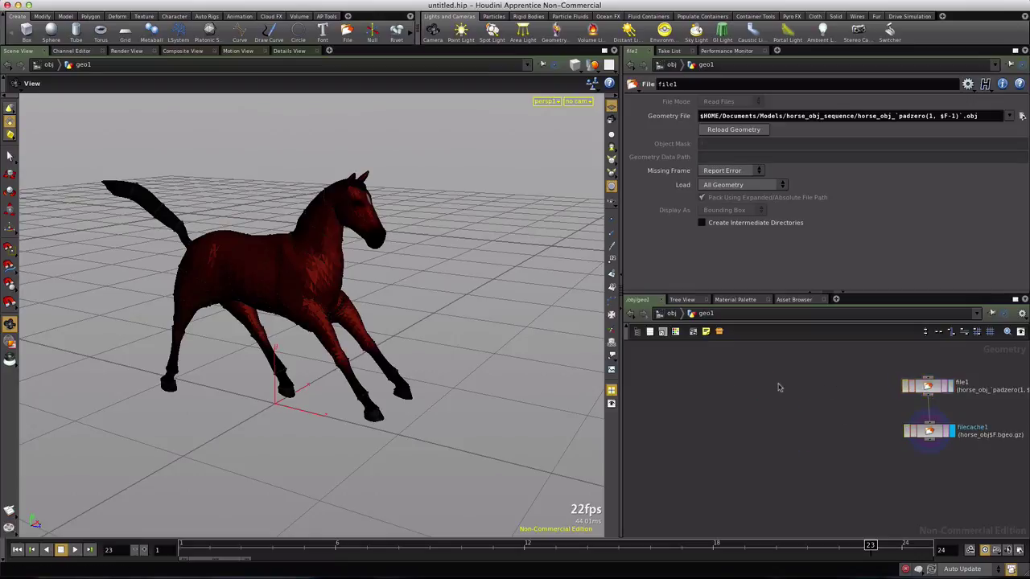
Step: Add a File node, file2, that loads the cached horse_obj$F.bgeo.gz sequence
{"action": "key", "text": "Tab"}
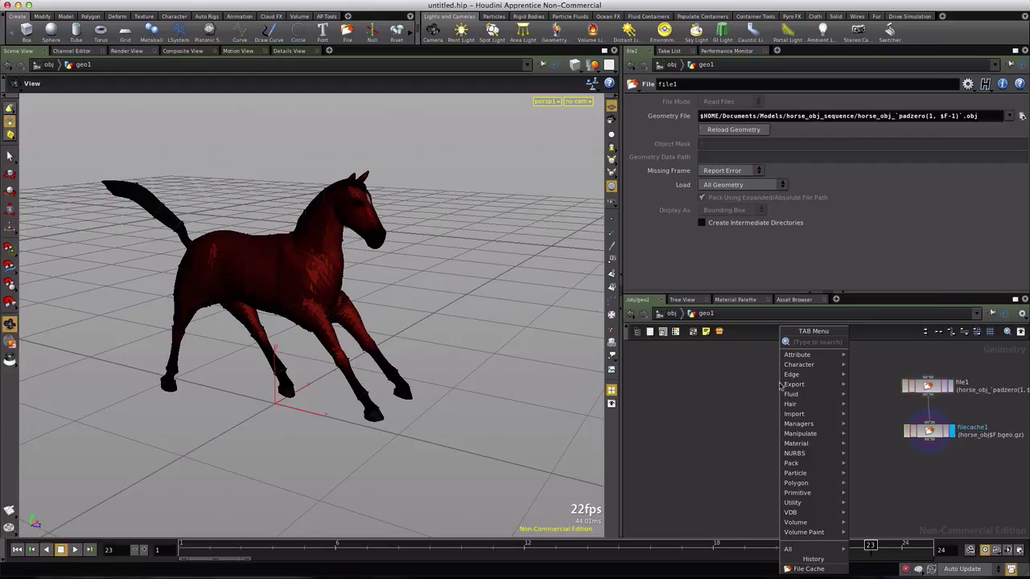
{"action": "mouse_move", "coordinate": [793, 413]}
{"action": "left_click", "coordinate": [881, 341]}
{"action": "left_click", "coordinate": [797, 382]}
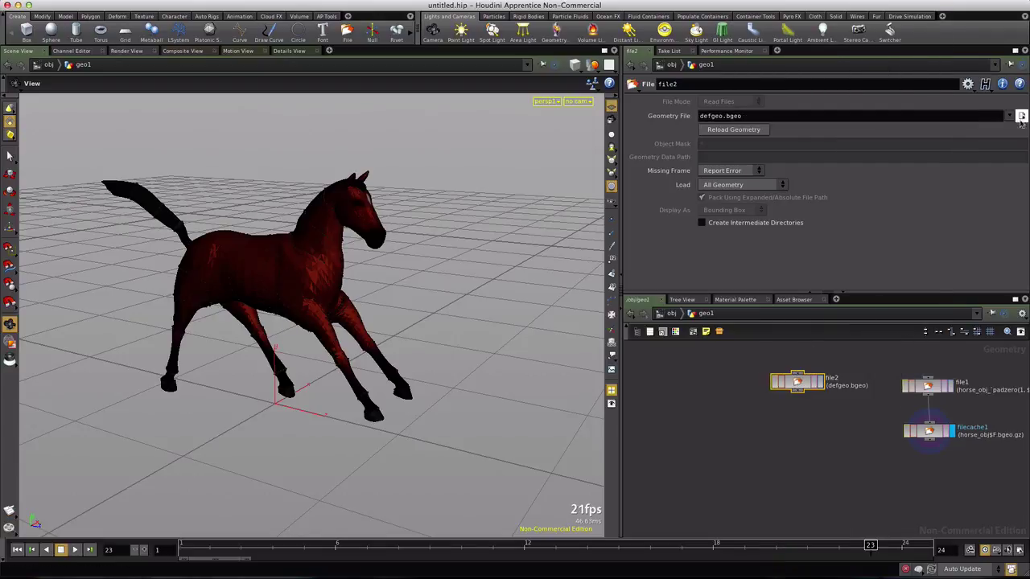
{"action": "left_click", "coordinate": [1021, 116]}
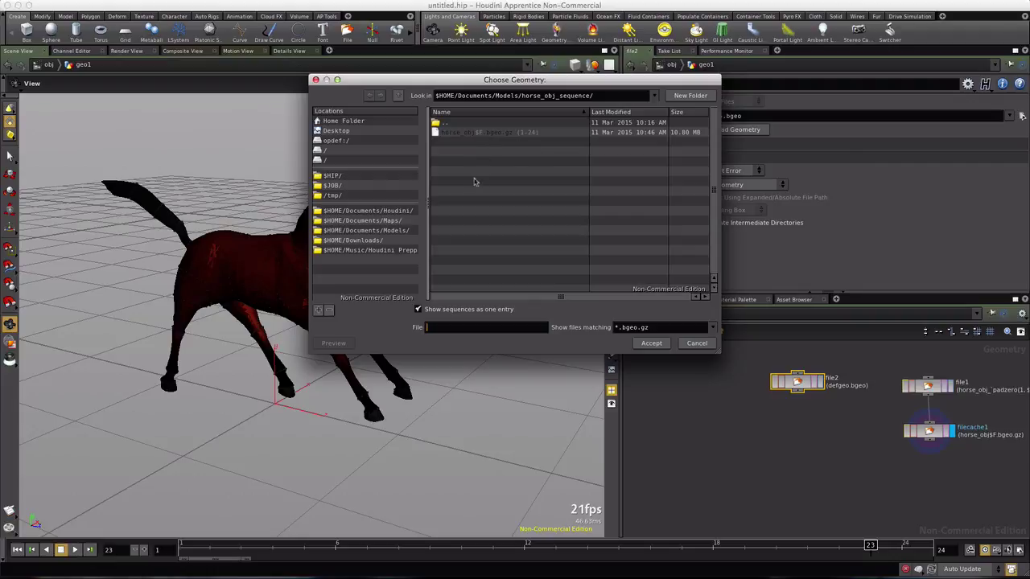
{"action": "left_click", "coordinate": [454, 136]}
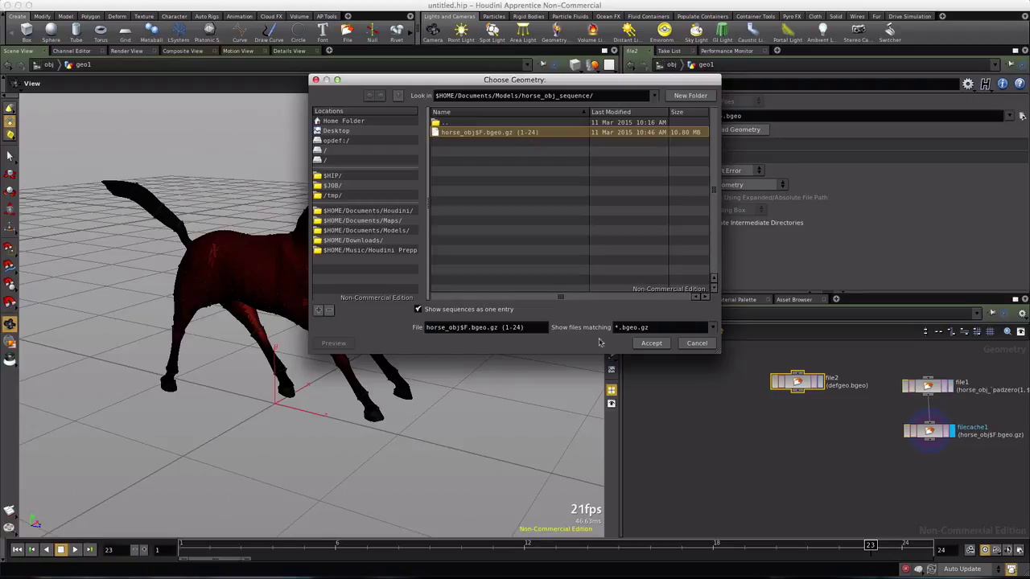
{"action": "left_click", "coordinate": [653, 344]}
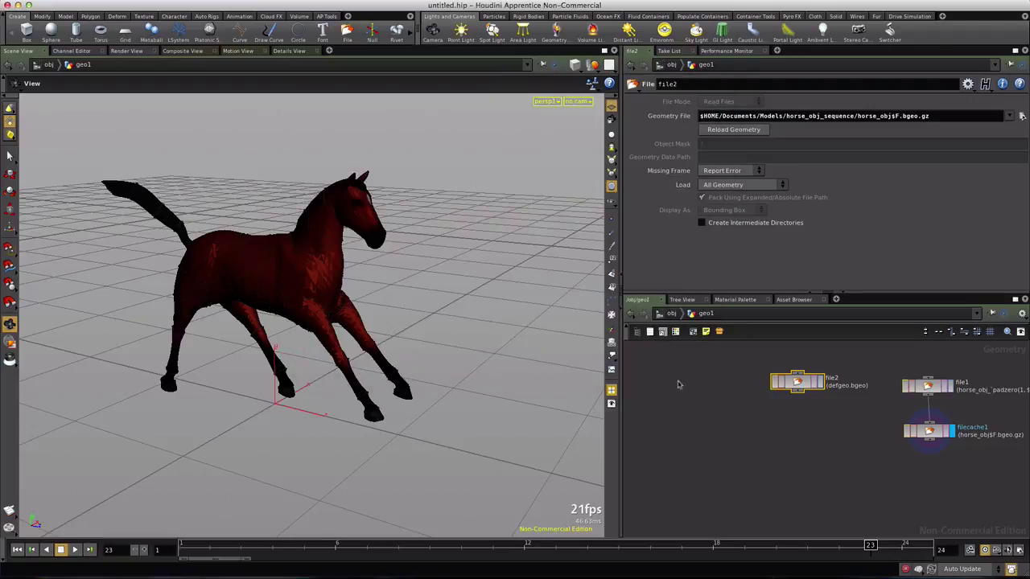
Step: Display file2 and play its cached gallop, checking the Global Animation Options along the way
{"action": "left_click", "coordinate": [820, 381]}
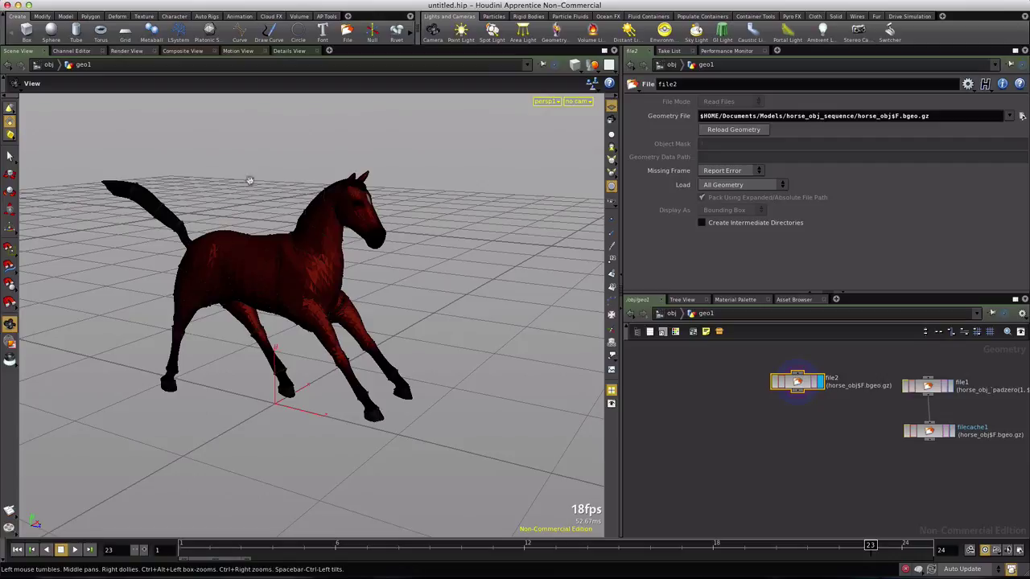
{"action": "left_click", "coordinate": [75, 550]}
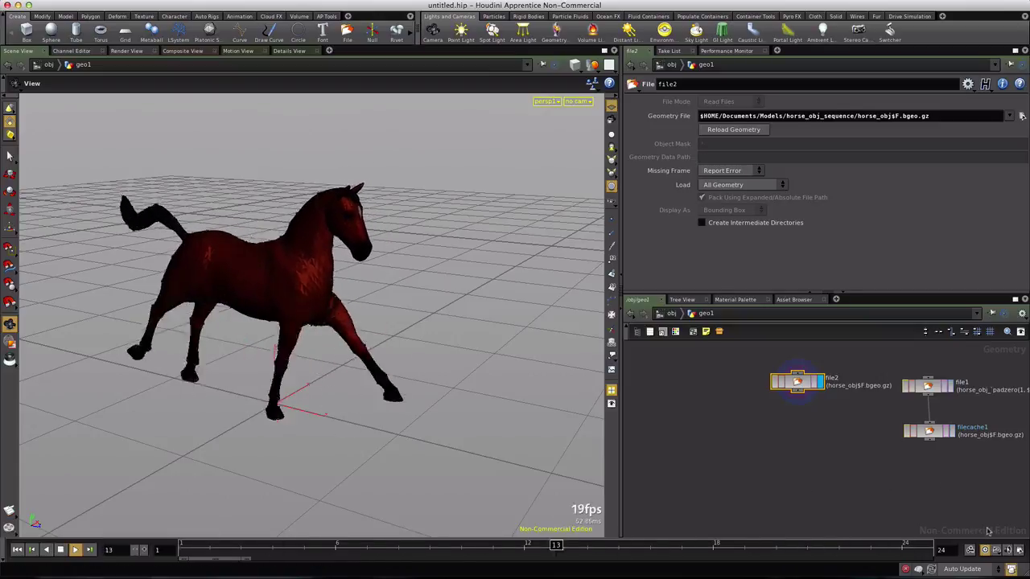
{"action": "left_click", "coordinate": [969, 550]}
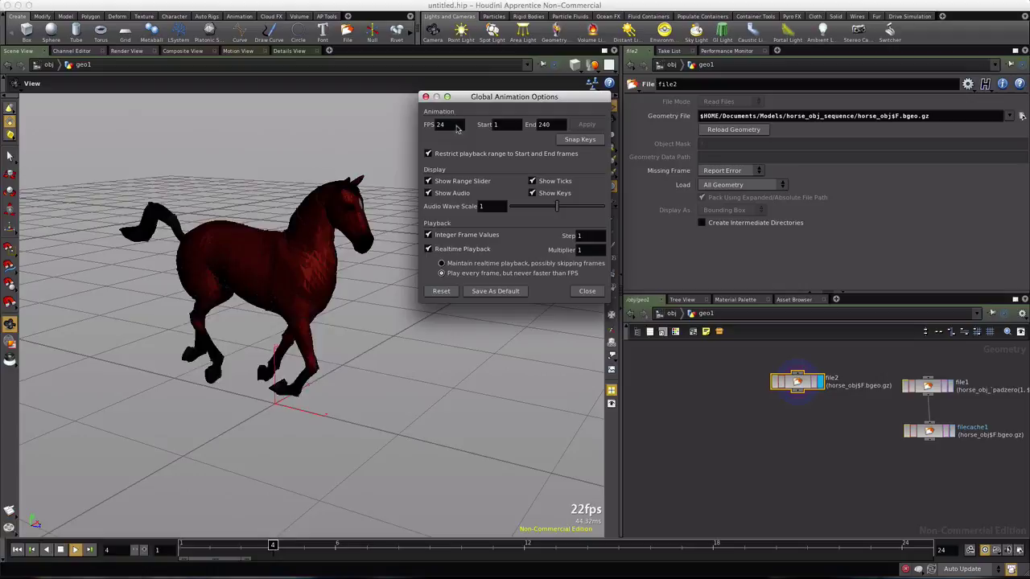
{"action": "left_click", "coordinate": [586, 292]}
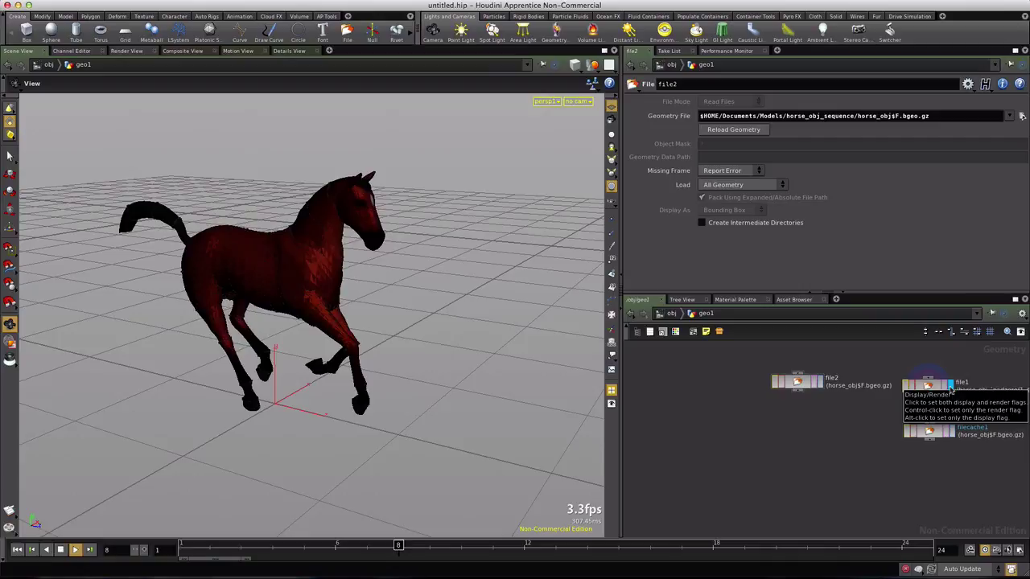
{"action": "left_click", "coordinate": [819, 382]}
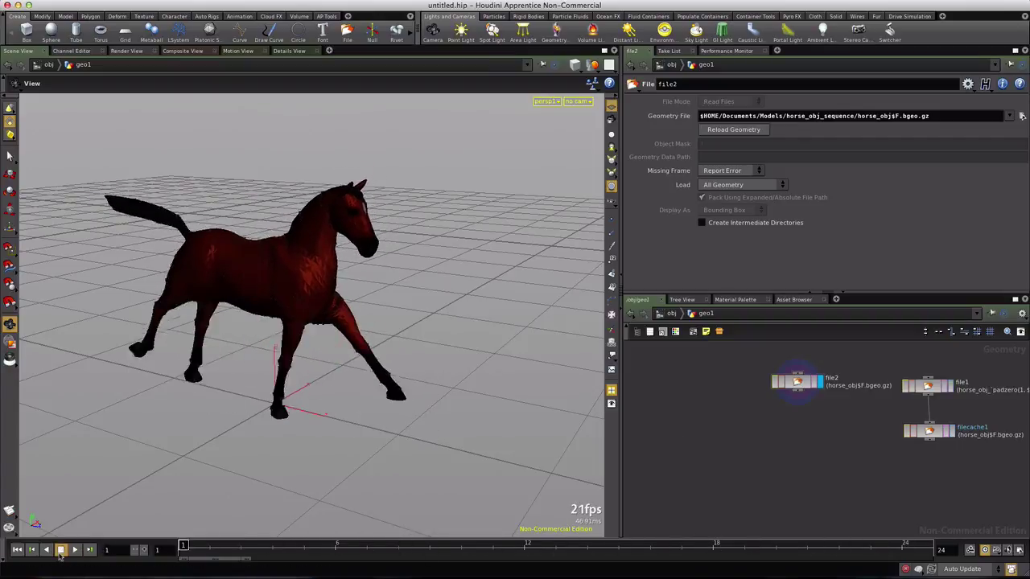
Step: Stop playback, place timewarp1 under file2, then look inside it and return to geo1
{"action": "left_click", "coordinate": [59, 549]}
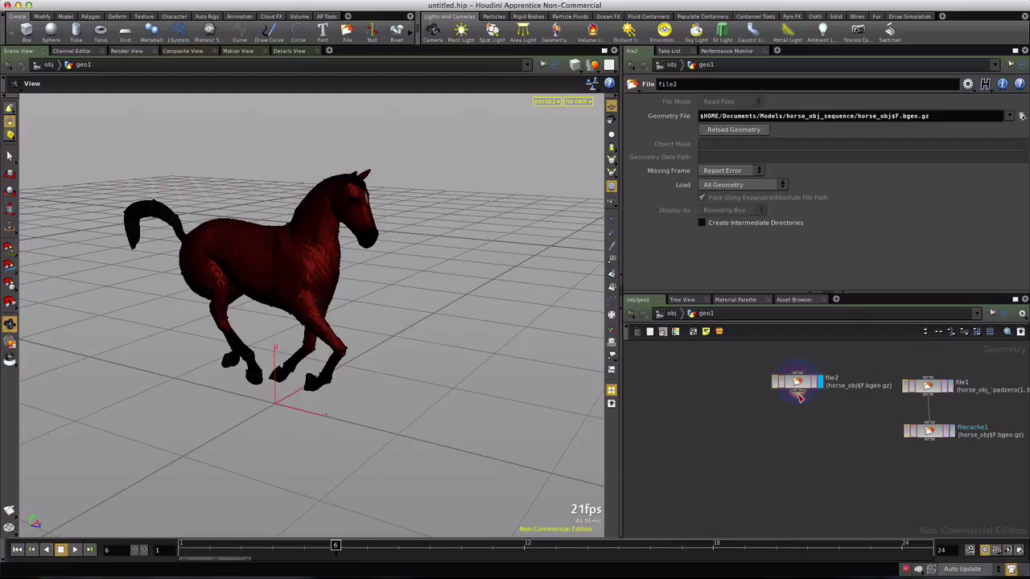
{"action": "key", "text": "Tab"}
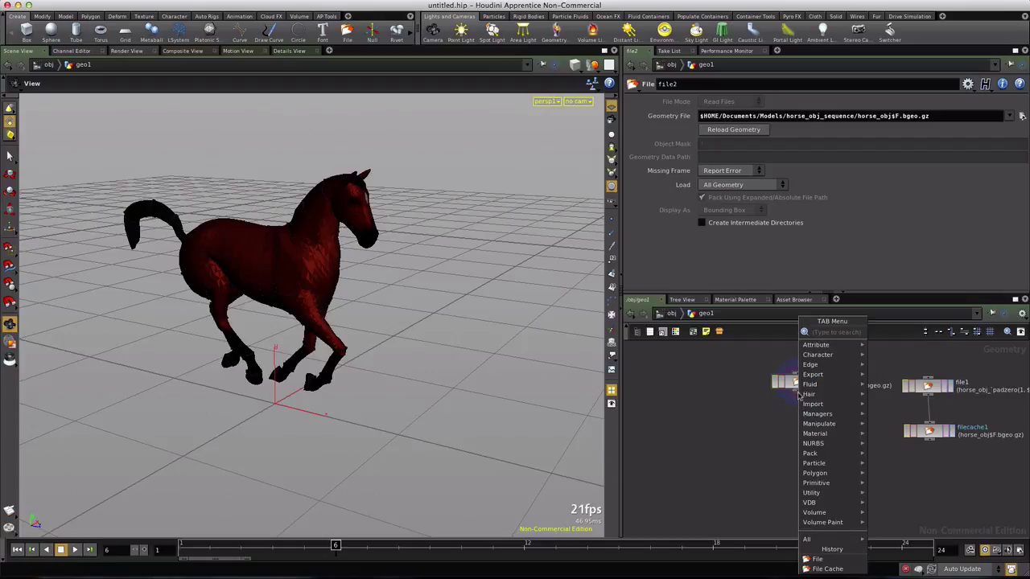
{"action": "type", "text": "time"}
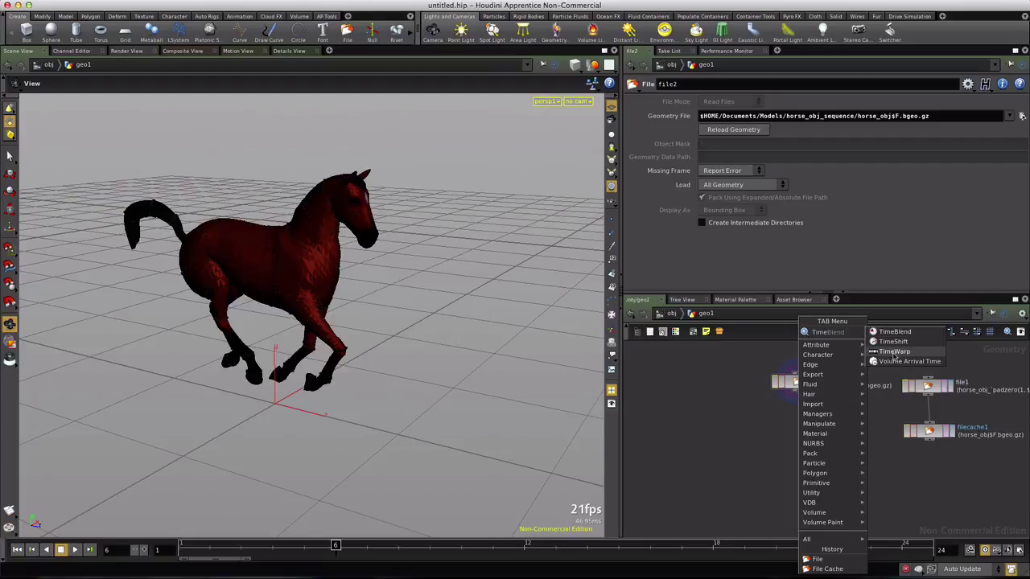
{"action": "left_click", "coordinate": [894, 352]}
{"action": "left_click", "coordinate": [798, 421]}
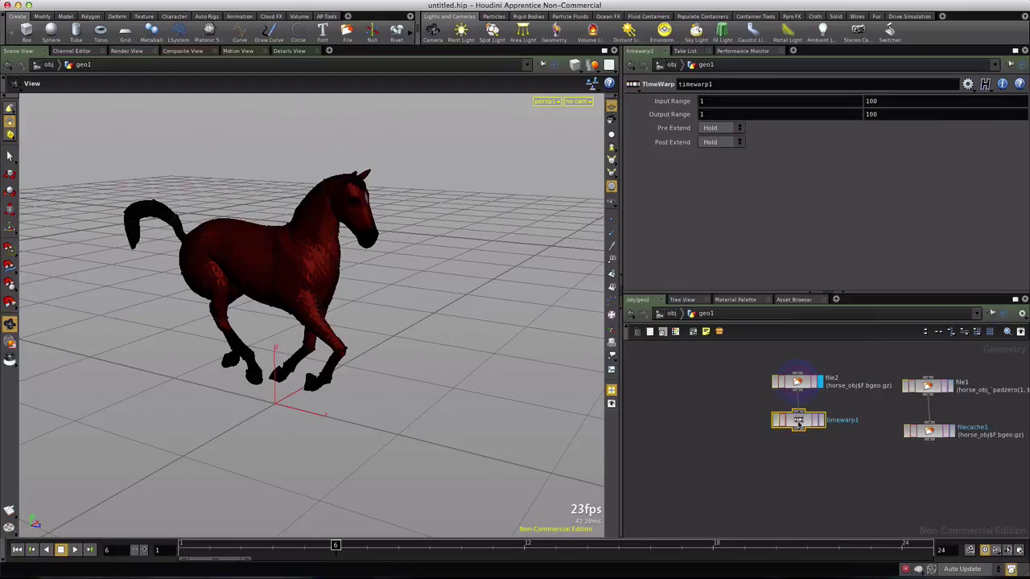
{"action": "double_click", "coordinate": [798, 421]}
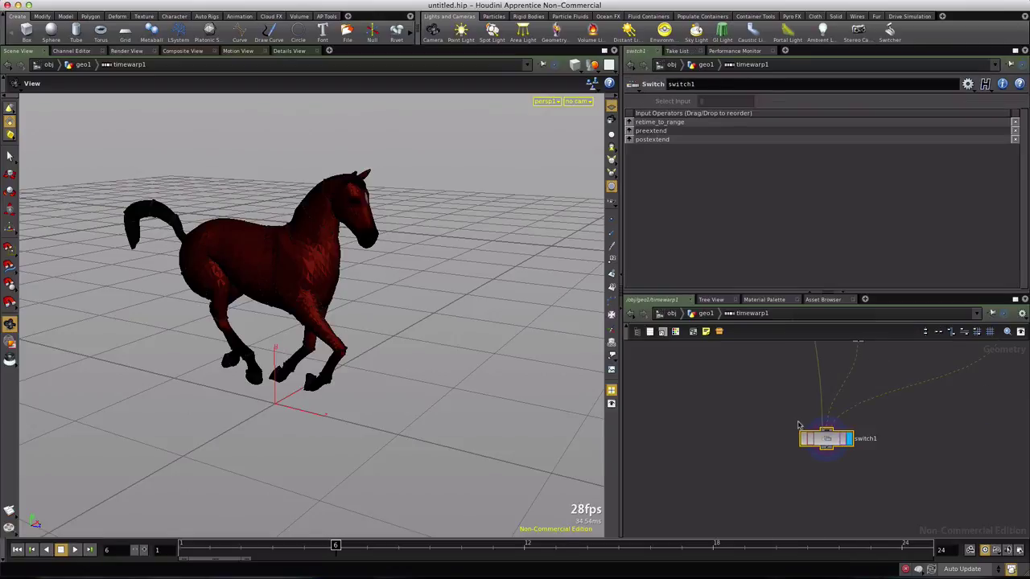
{"action": "left_click", "coordinate": [705, 314]}
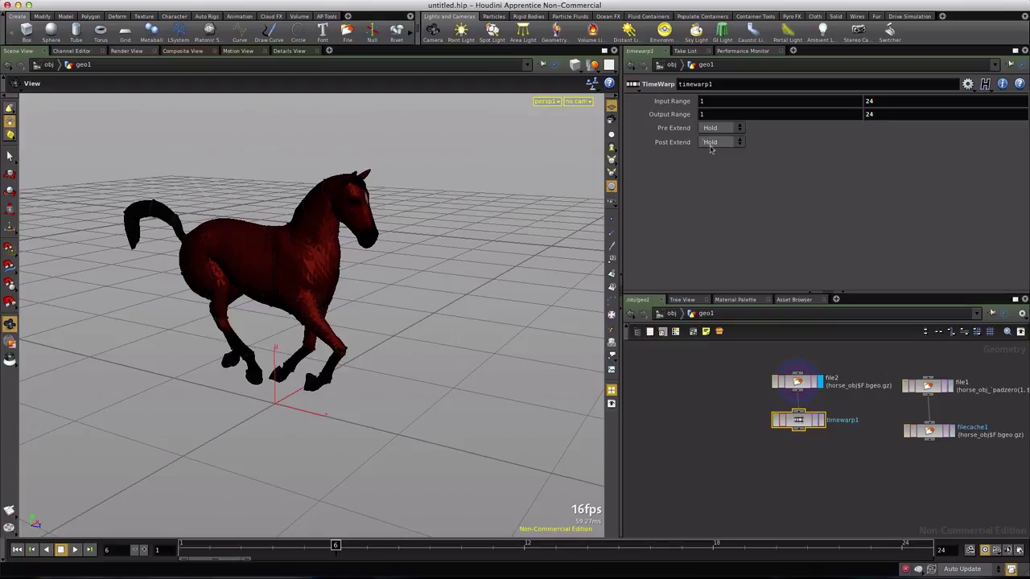
{"action": "left_click", "coordinate": [738, 143]}
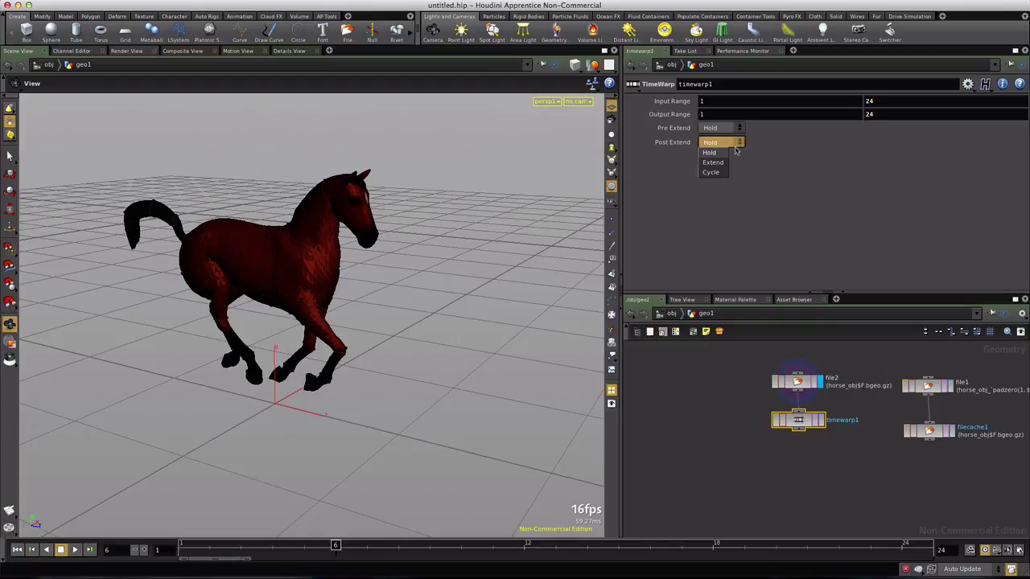
{"action": "left_click", "coordinate": [708, 173]}
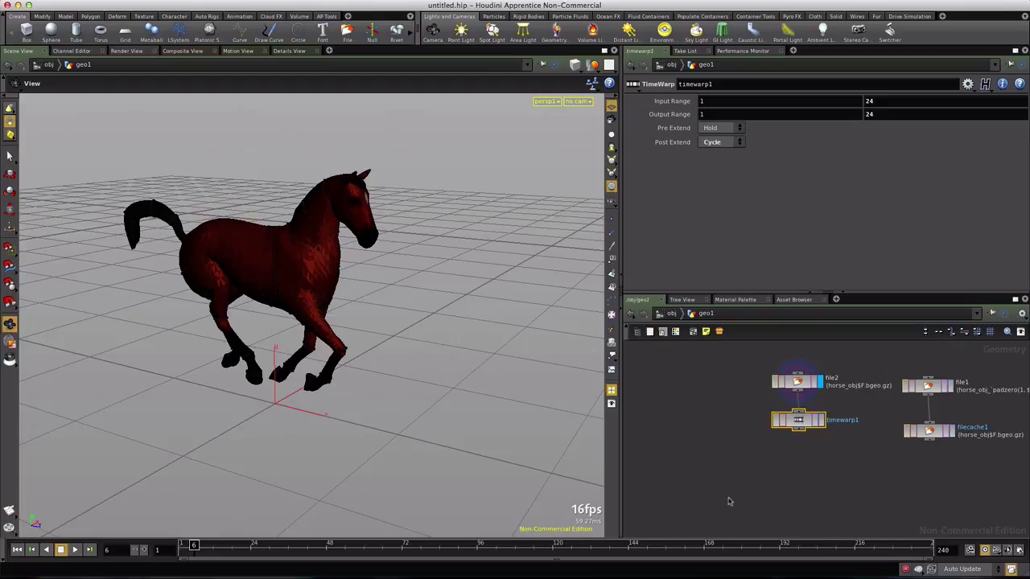
{"action": "left_click", "coordinate": [17, 550]}
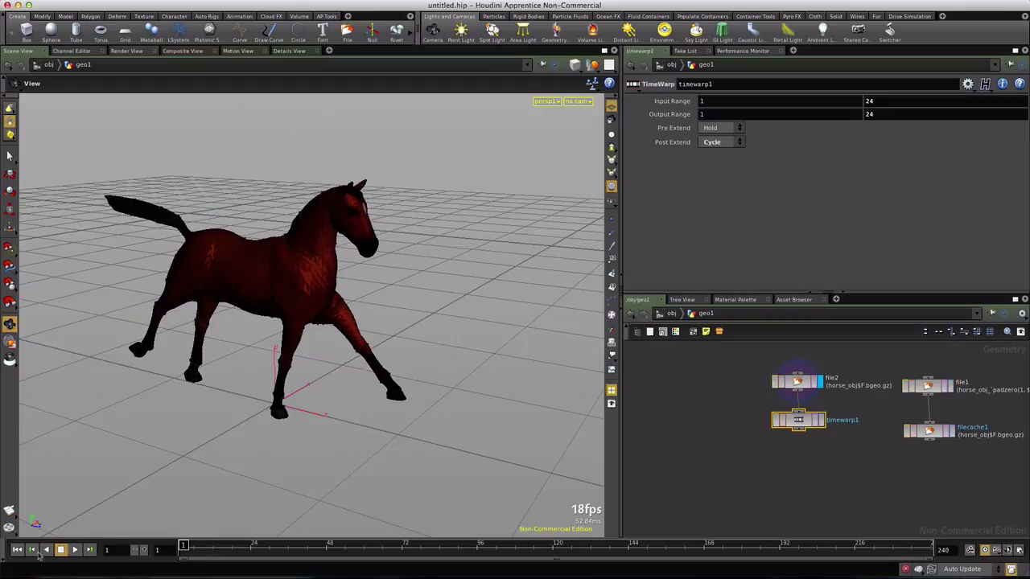
{"action": "left_click", "coordinate": [75, 550]}
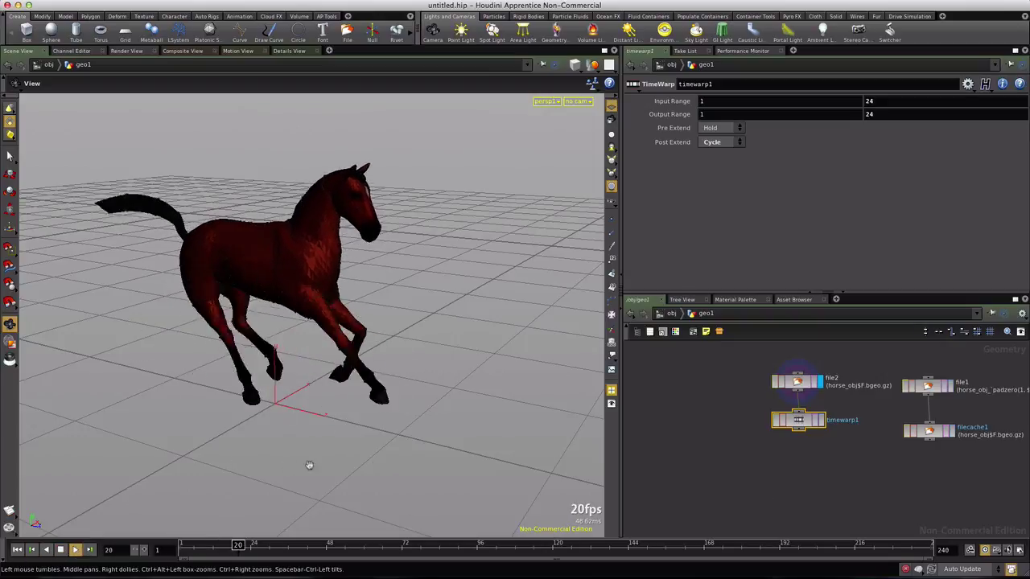
{"action": "key", "text": "Up"}
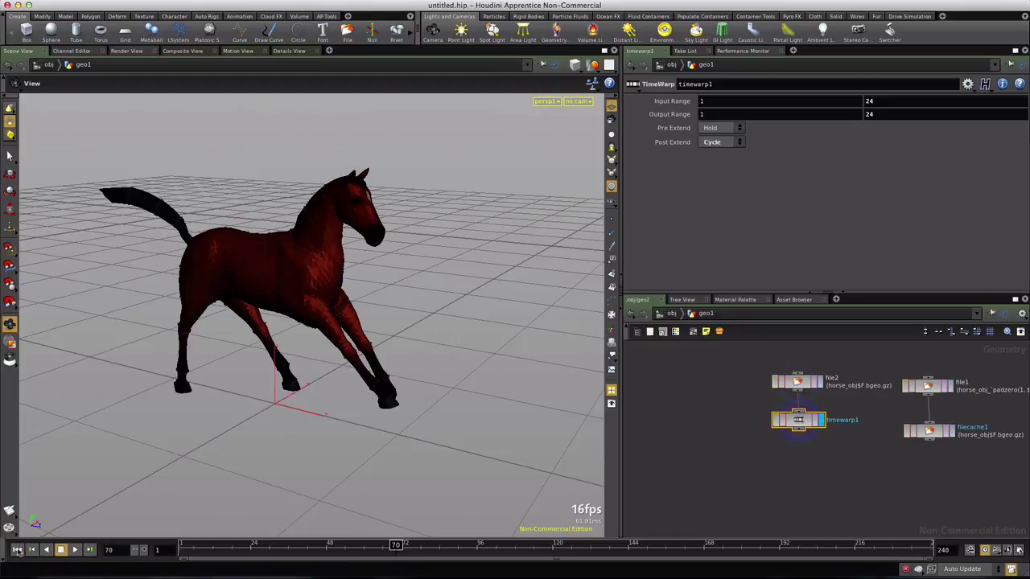
{"action": "left_click", "coordinate": [18, 550]}
{"action": "left_click", "coordinate": [74, 550]}
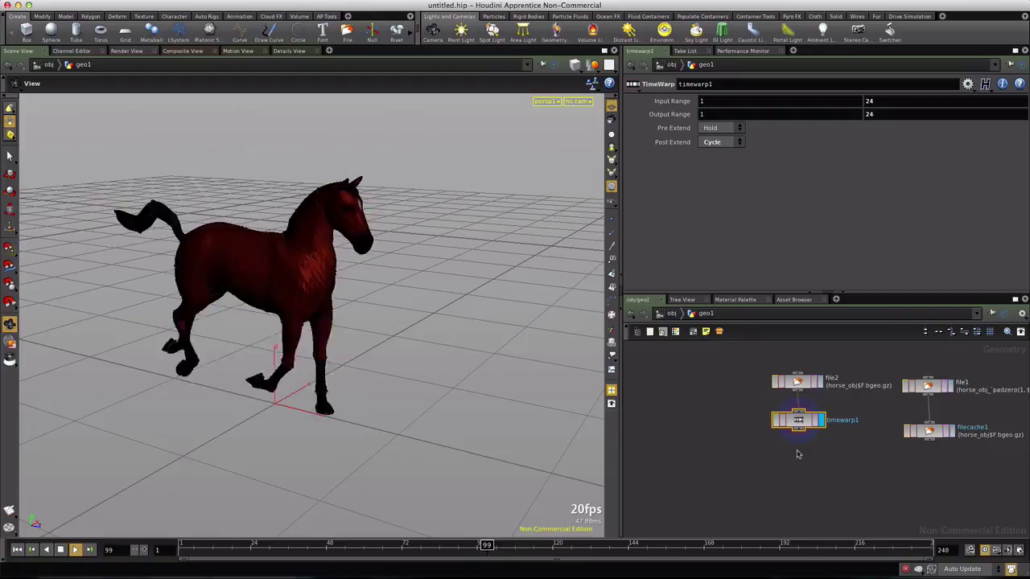
{"action": "scroll", "coordinate": [352, 347], "scroll_direction": "down", "scroll_amount": 5}
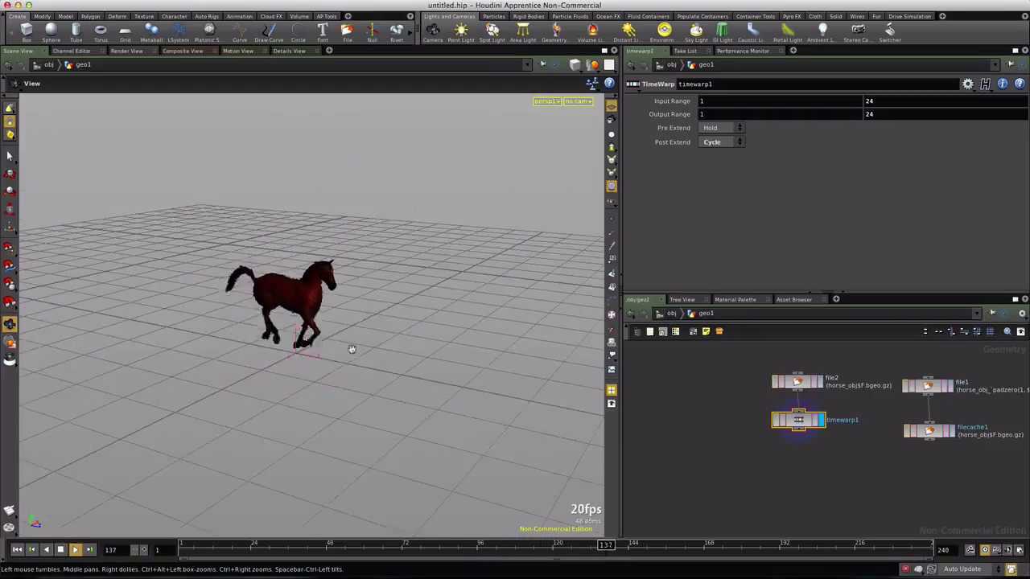
{"action": "left_click_drag", "start_coordinate": [361, 340], "coordinate": [340, 349]}
{"action": "scroll", "coordinate": [336, 345], "scroll_direction": "up", "scroll_amount": 10}
{"action": "scroll", "coordinate": [334, 353], "scroll_direction": "down", "scroll_amount": 10}
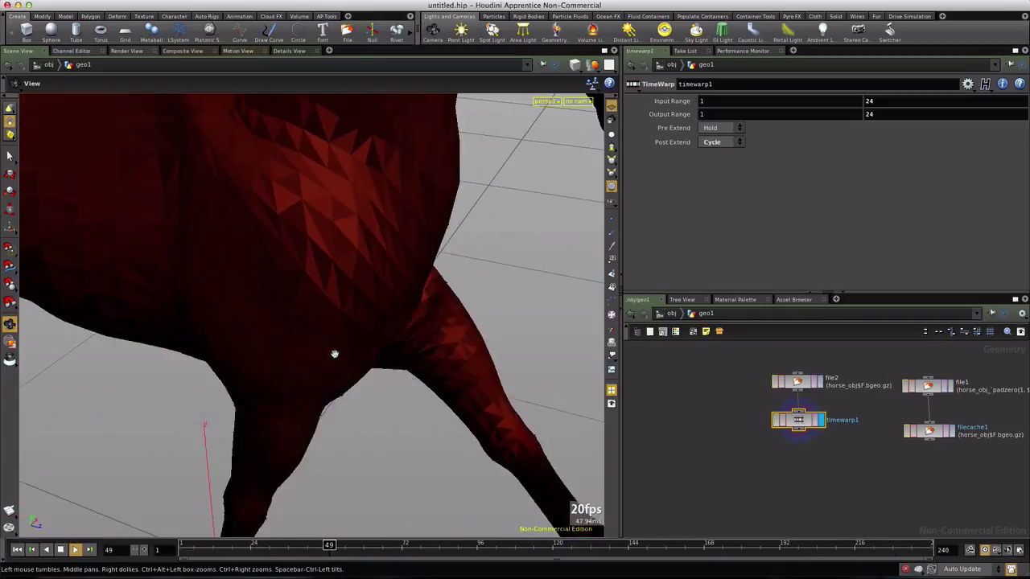
{"action": "left_click_drag", "start_coordinate": [333, 351], "coordinate": [219, 375]}
{"action": "scroll", "coordinate": [219, 376], "scroll_direction": "down", "scroll_amount": 5}
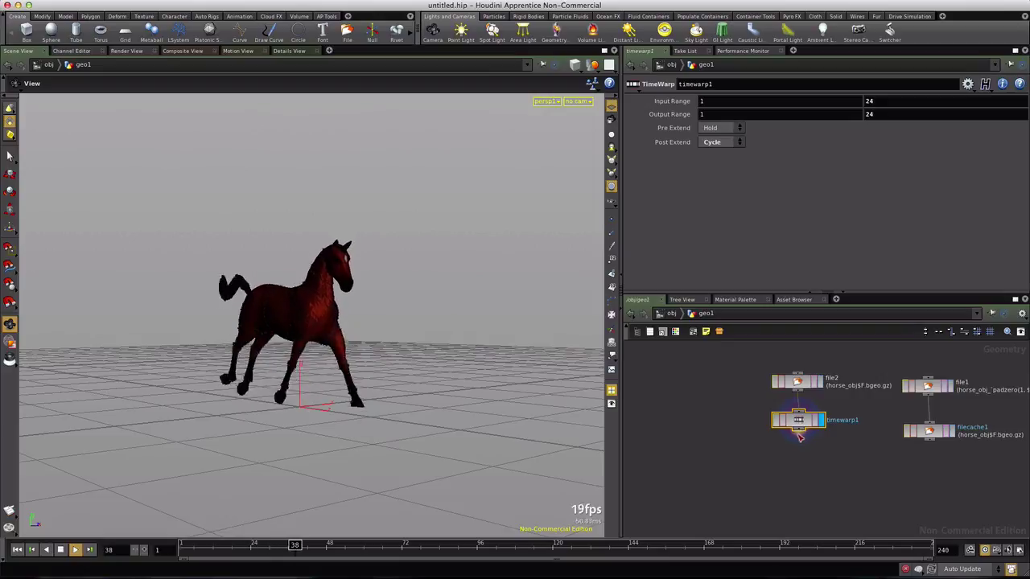
Step: Search 'time' and place a TimeWarp node, timewarp2, below timewarp1
{"action": "key", "text": "Tab"}
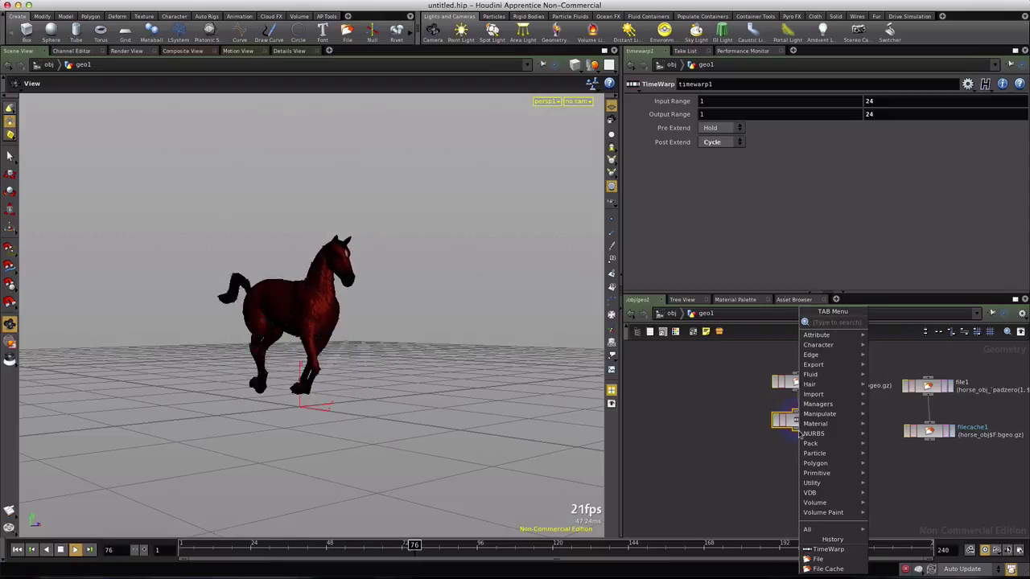
{"action": "mouse_move", "coordinate": [808, 484]}
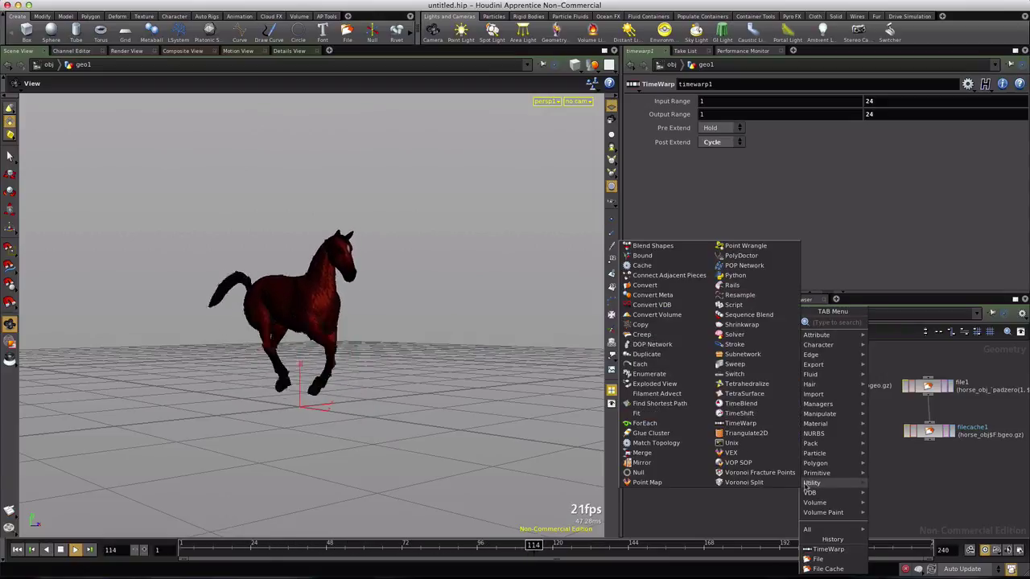
{"action": "type", "text": "time"}
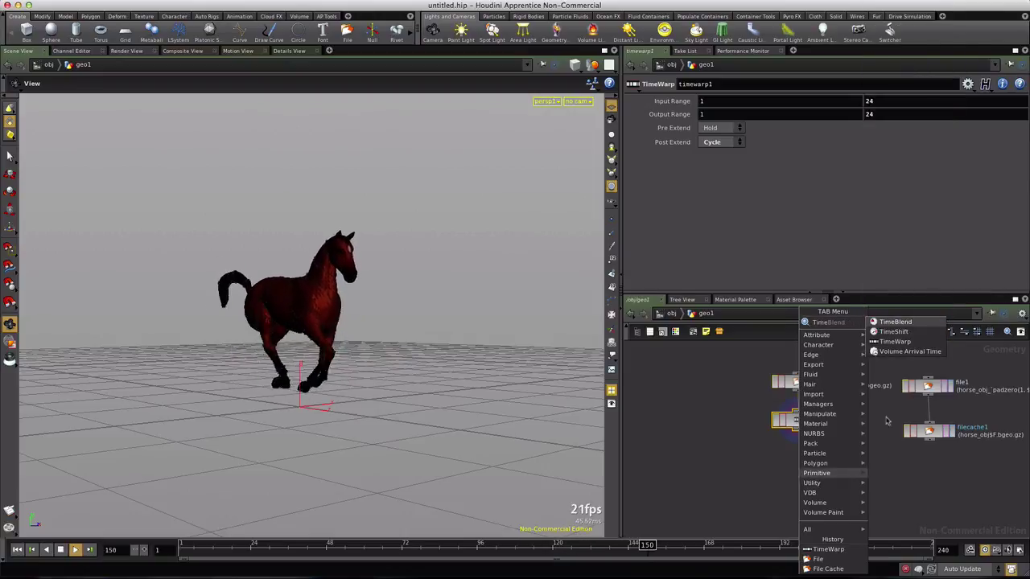
{"action": "left_click", "coordinate": [893, 342]}
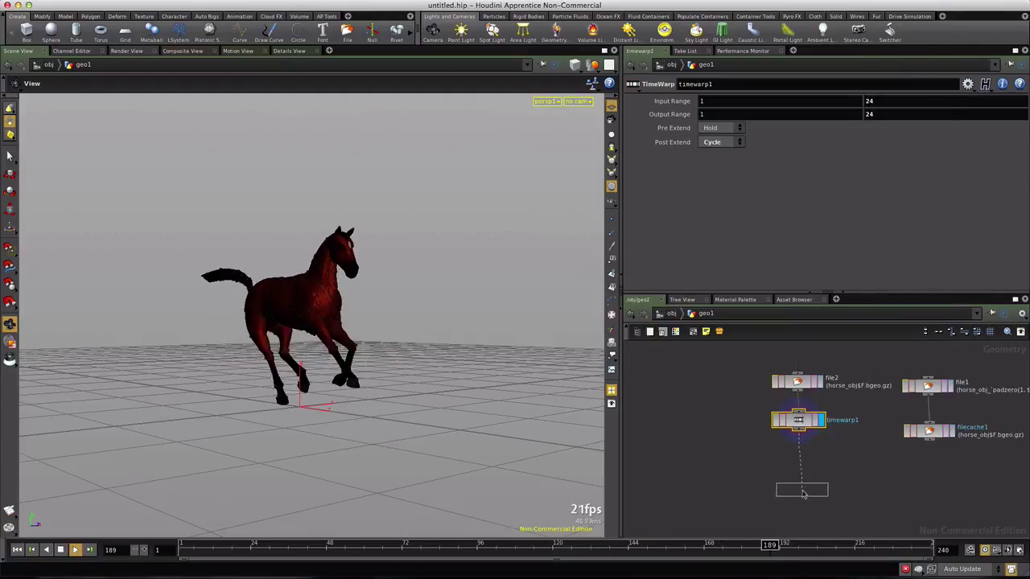
{"action": "left_click", "coordinate": [799, 504]}
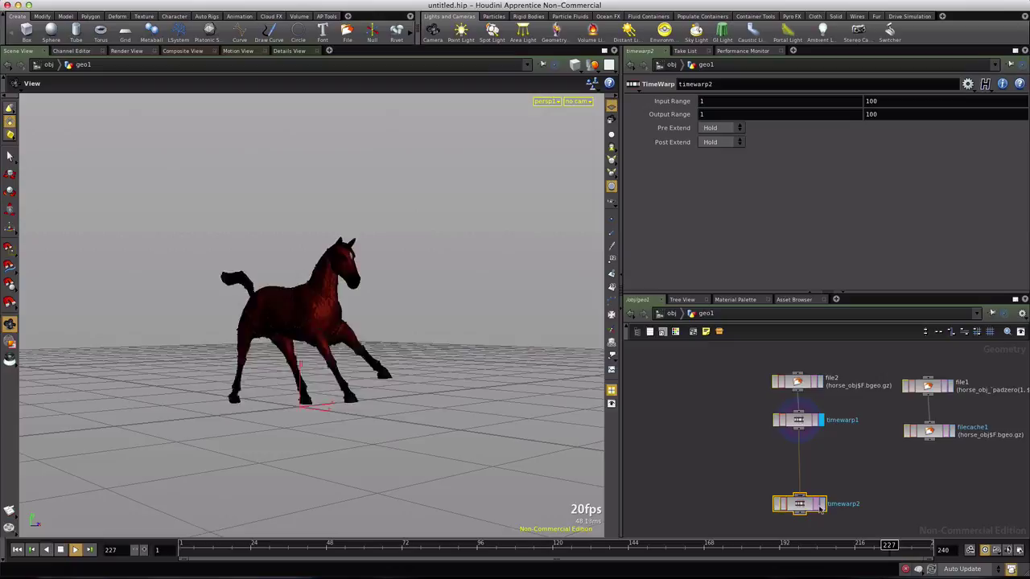
Step: Peek inside timewarp2 twice, then set its display flag in geo1
{"action": "double_click", "coordinate": [802, 504]}
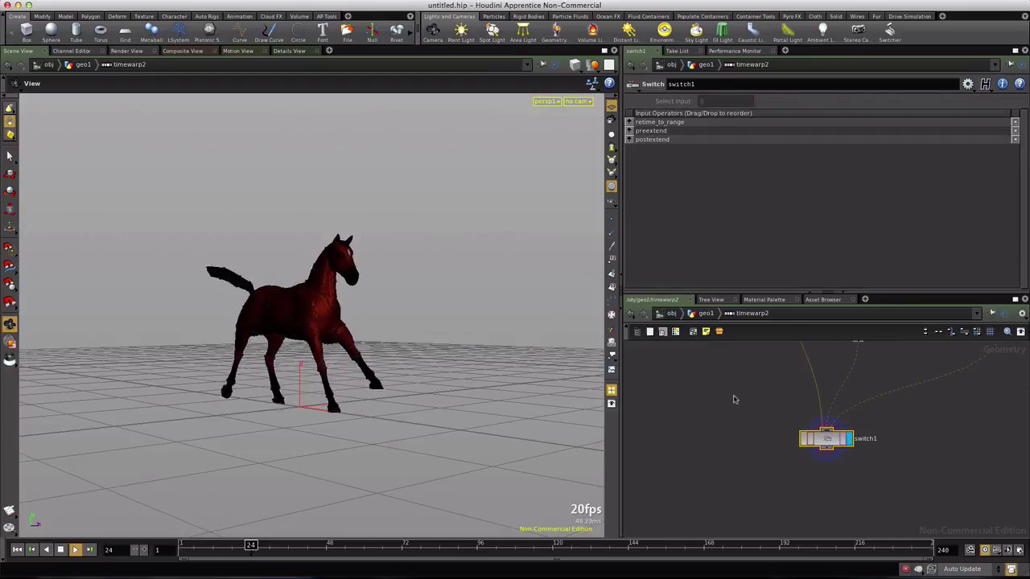
{"action": "left_click", "coordinate": [706, 313]}
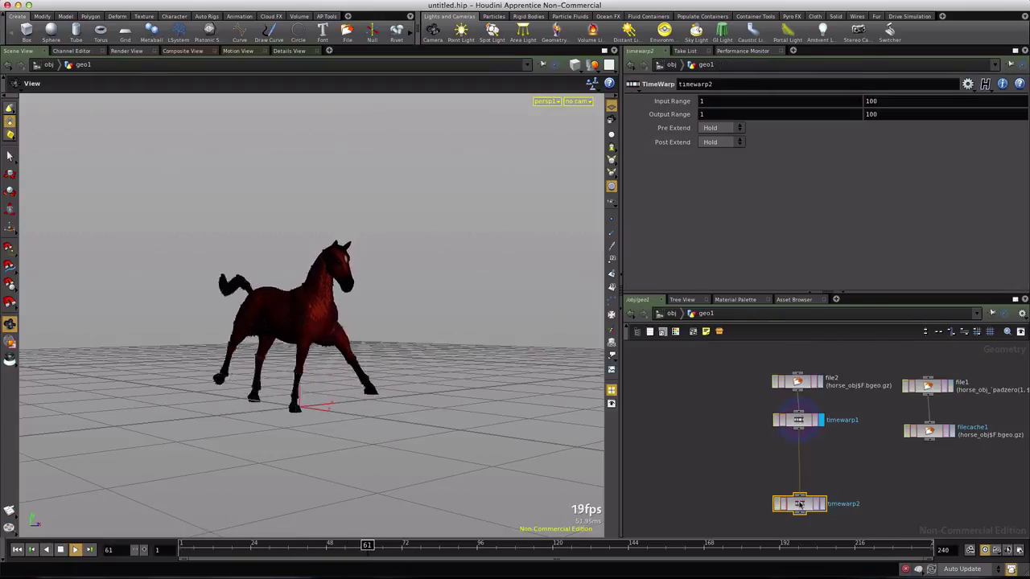
{"action": "double_click", "coordinate": [800, 505]}
{"action": "left_click", "coordinate": [706, 313]}
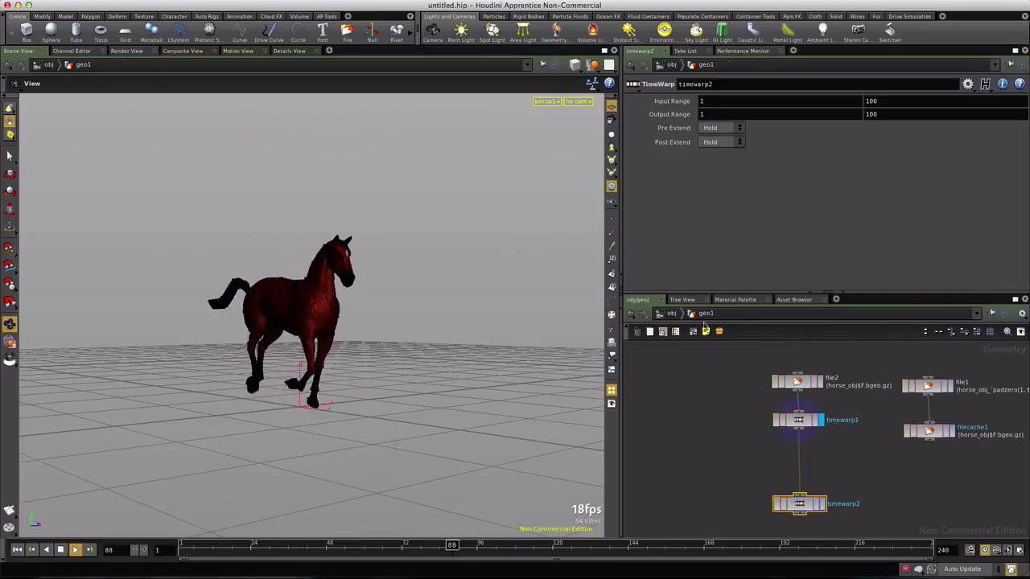
{"action": "left_click", "coordinate": [824, 505]}
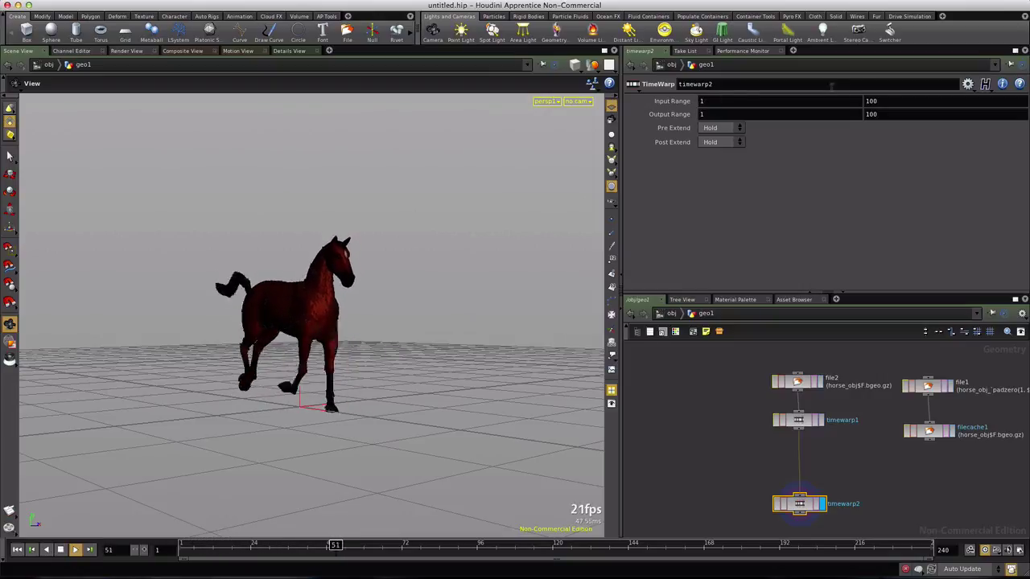
Step: Set timewarp2's Input Range end to 24, Output Range end to 120, and Post Extend to Cycle
{"action": "left_click_drag", "start_coordinate": [882, 101], "coordinate": [845, 102]}
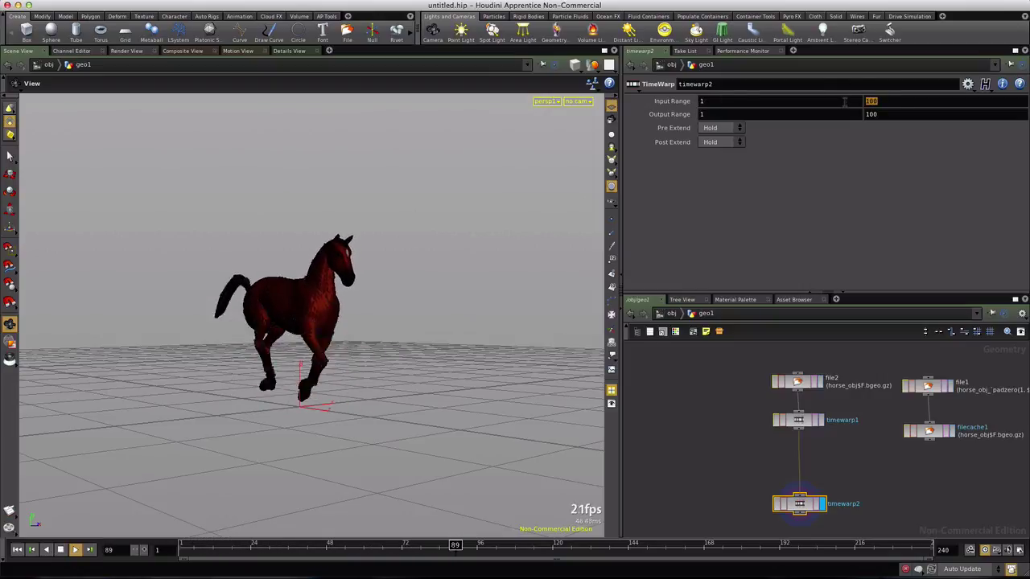
{"action": "type", "text": "24"}
{"action": "key", "text": "Return"}
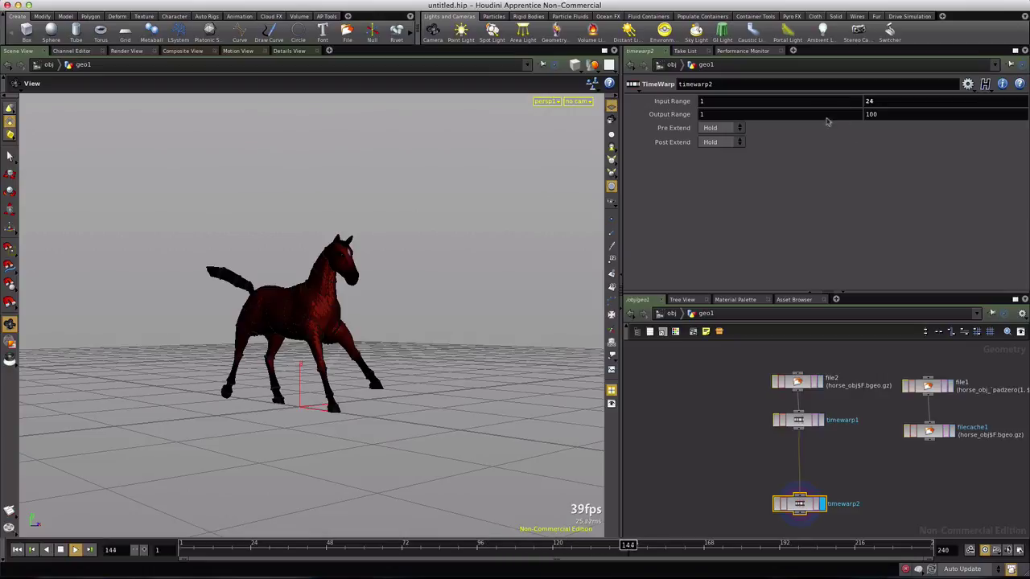
{"action": "left_click_drag", "start_coordinate": [883, 113], "coordinate": [837, 118]}
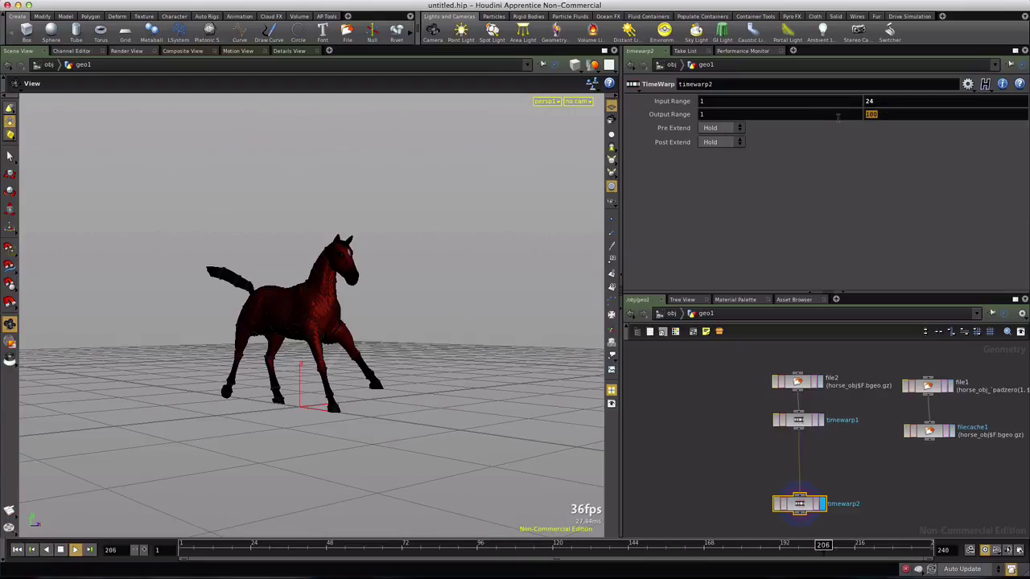
{"action": "type", "text": "48"}
{"action": "key", "text": "Return"}
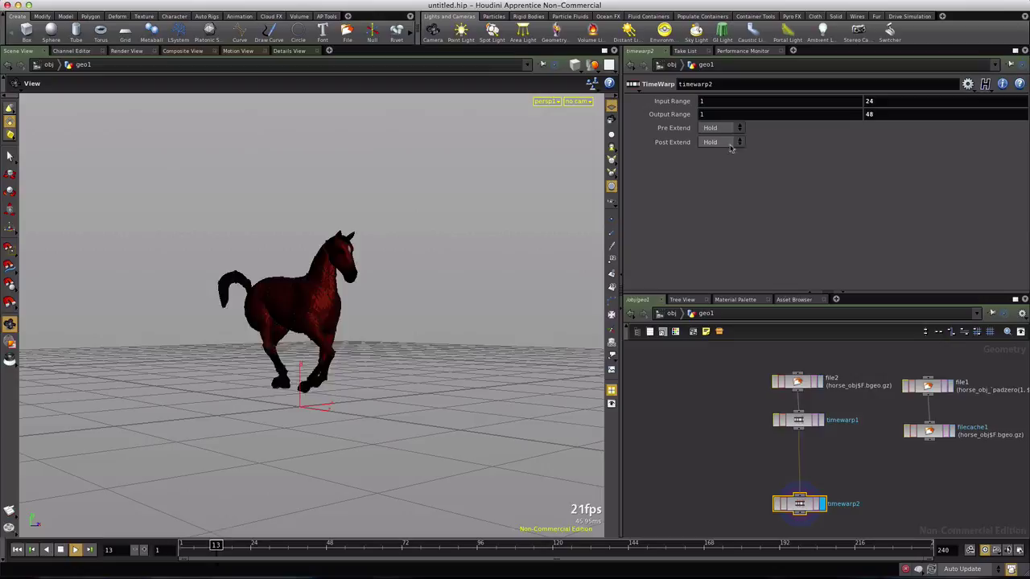
{"action": "left_click", "coordinate": [730, 144]}
{"action": "left_click", "coordinate": [718, 152]}
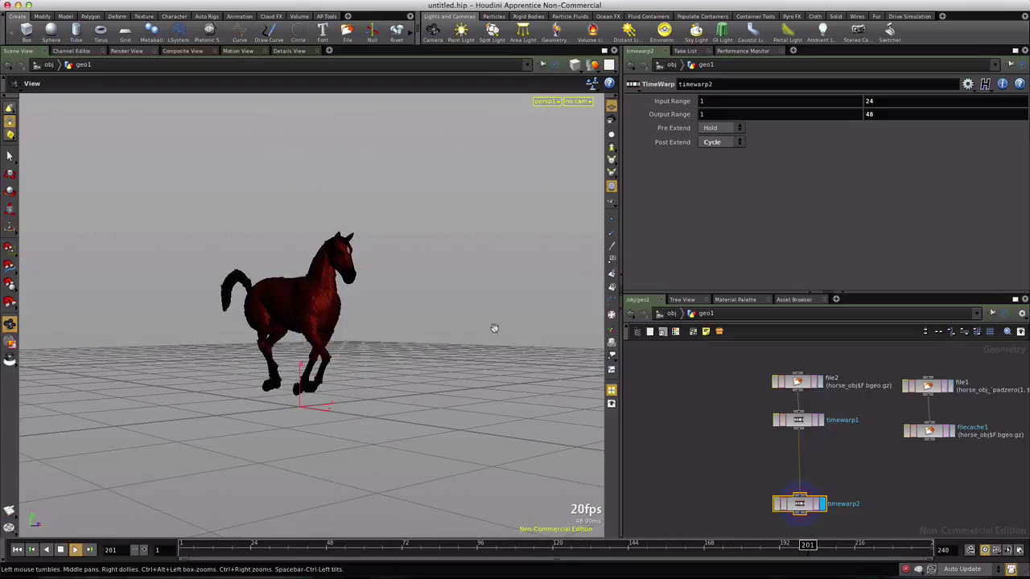
{"action": "left_click", "coordinate": [869, 114]}
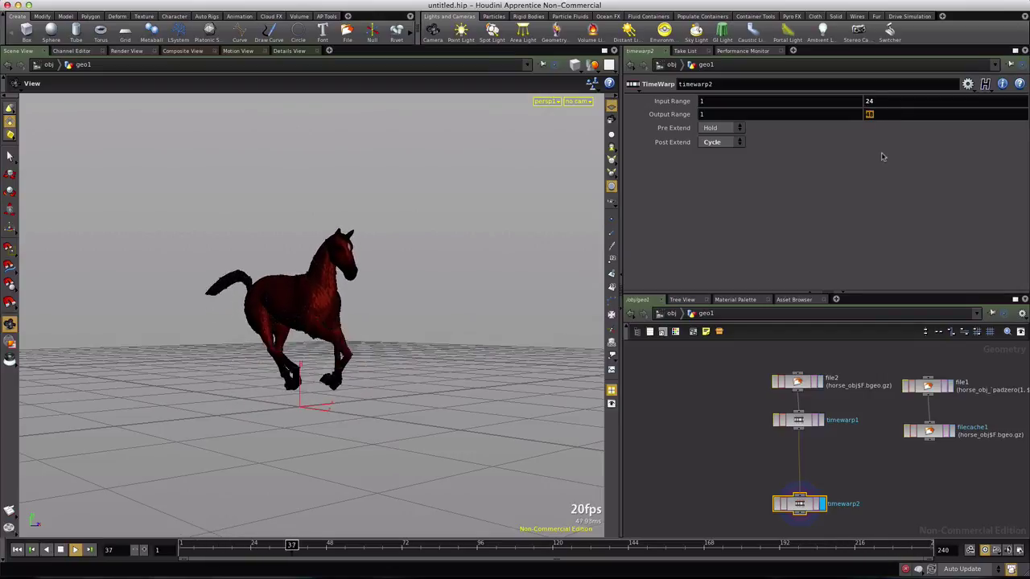
{"action": "key", "text": "Return"}
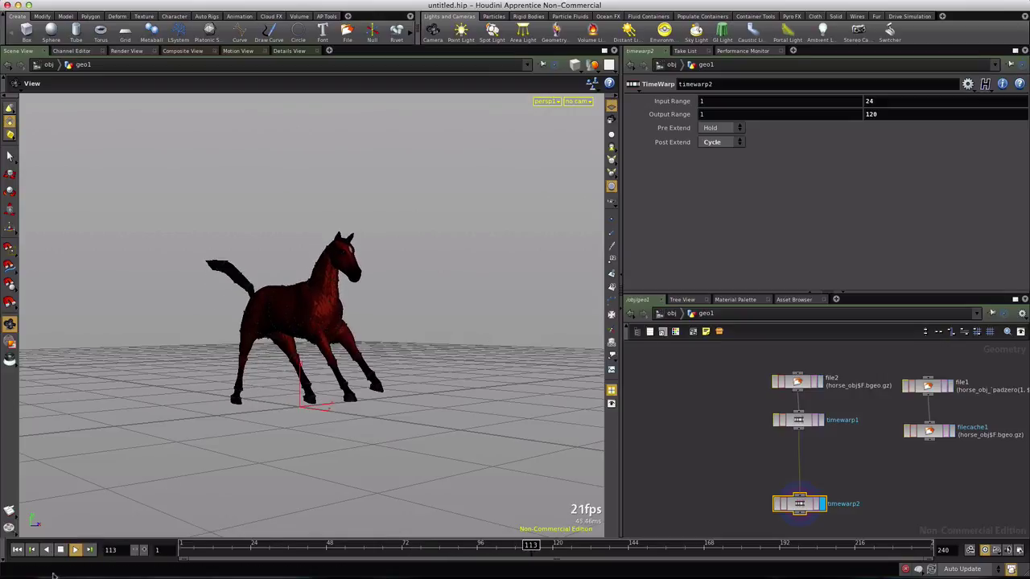
Step: From frame 1, step through the slowed gallop in side view, then select timewarp1 to view its 1–24 mapping
{"action": "left_click", "coordinate": [17, 549]}
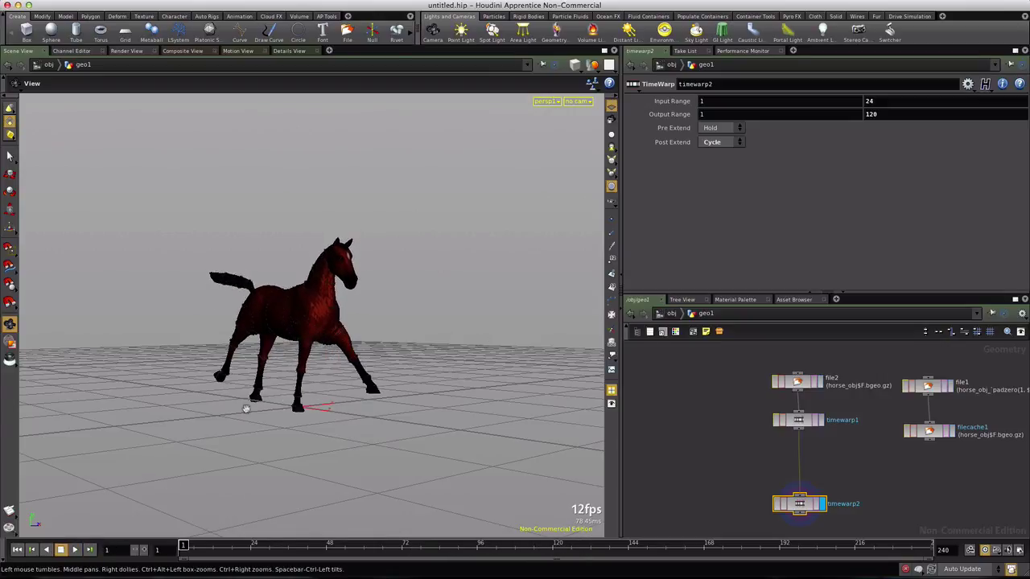
{"action": "right_click_drag", "start_coordinate": [246, 409], "coordinate": [218, 427]}
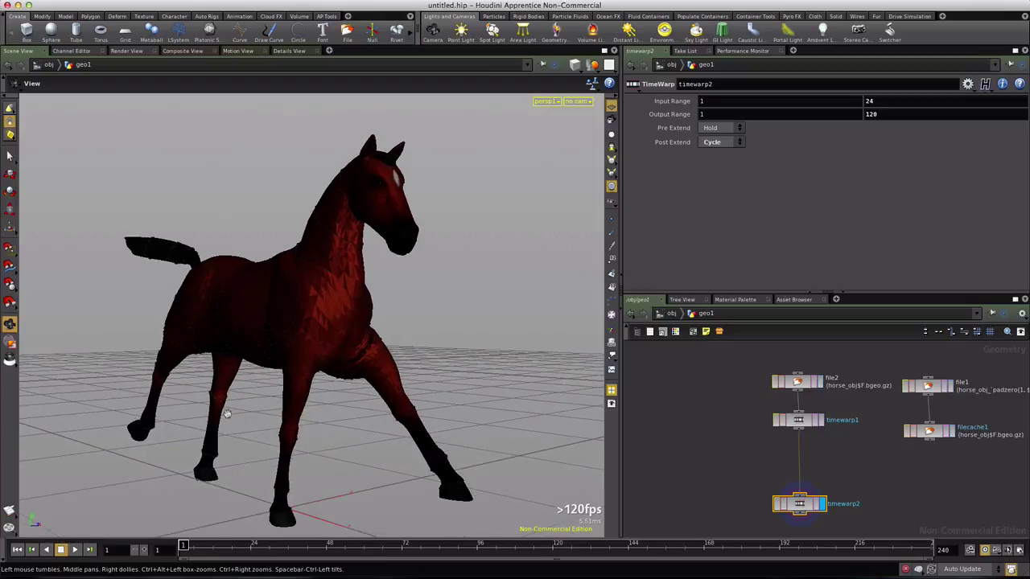
{"action": "left_click_drag", "start_coordinate": [227, 414], "coordinate": [274, 414]}
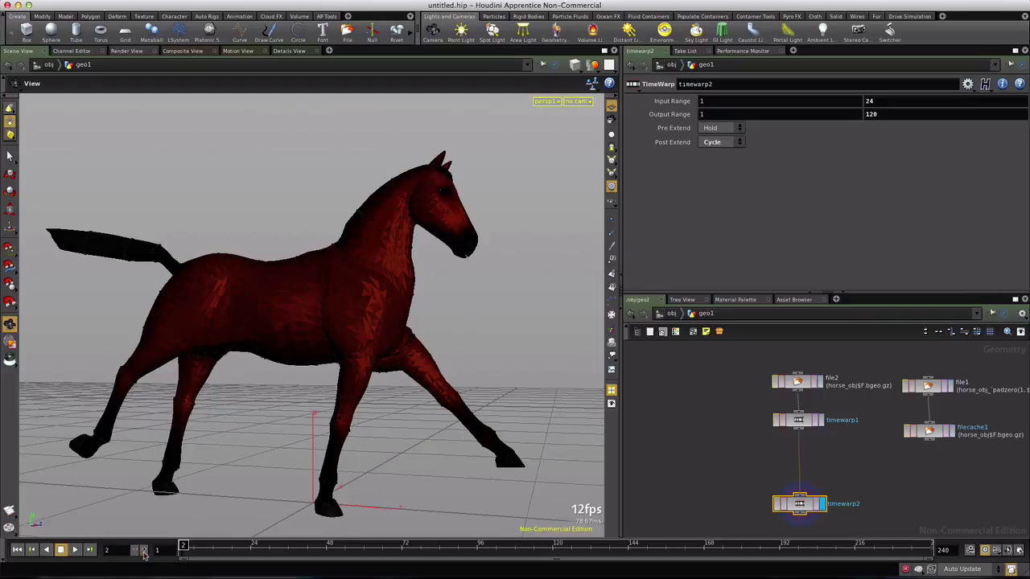
{"action": "left_click", "coordinate": [144, 553]}
{"action": "left_click", "coordinate": [144, 553]}
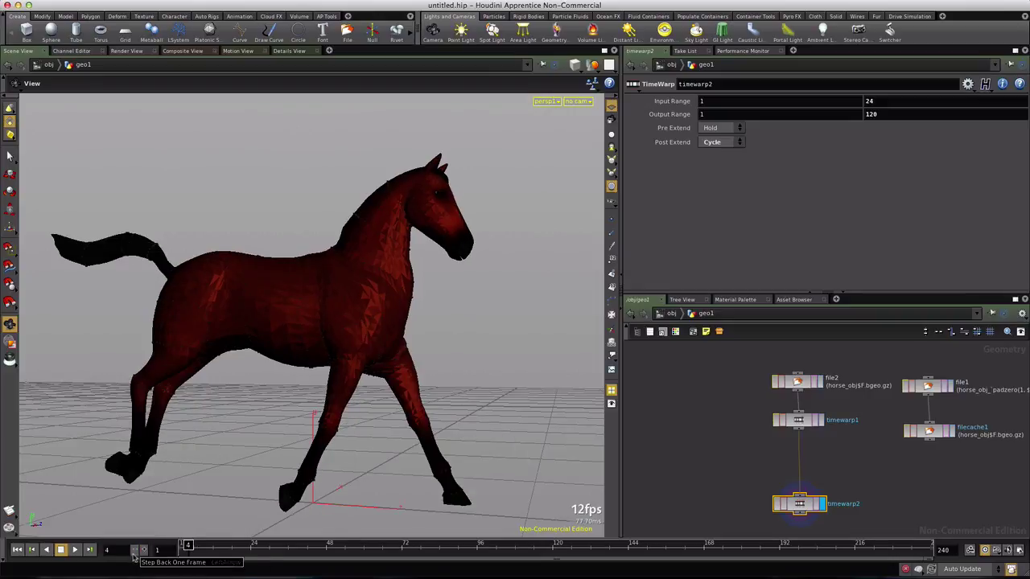
{"action": "left_click", "coordinate": [134, 551]}
{"action": "left_click", "coordinate": [135, 551]}
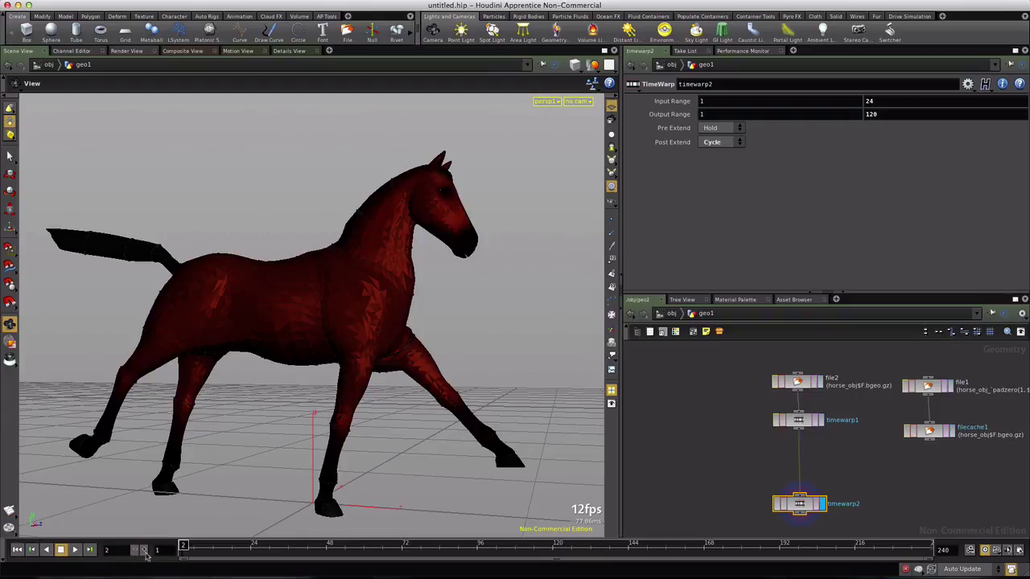
{"action": "left_click", "coordinate": [144, 551]}
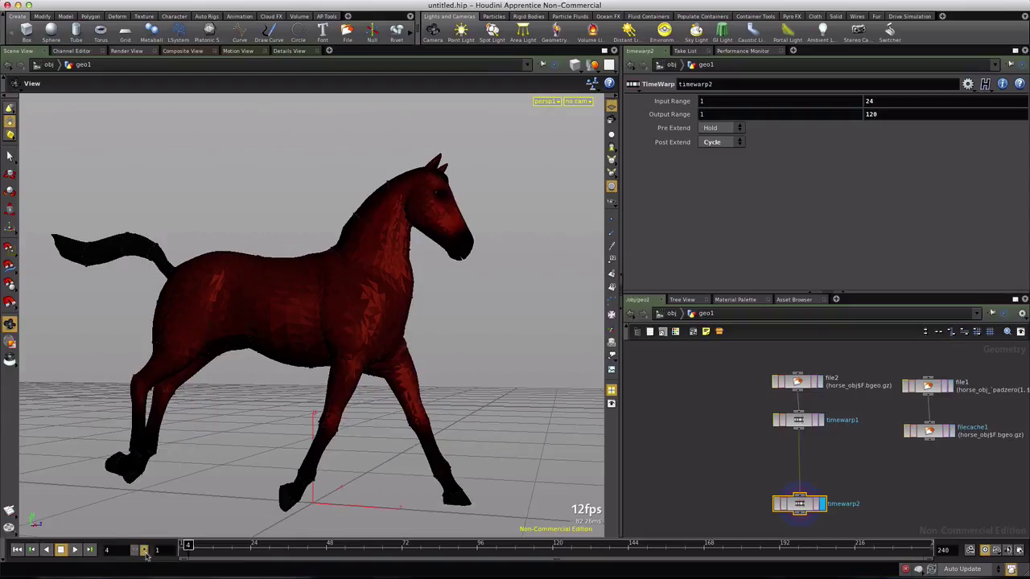
{"action": "left_click", "coordinate": [145, 552]}
{"action": "left_click", "coordinate": [145, 552]}
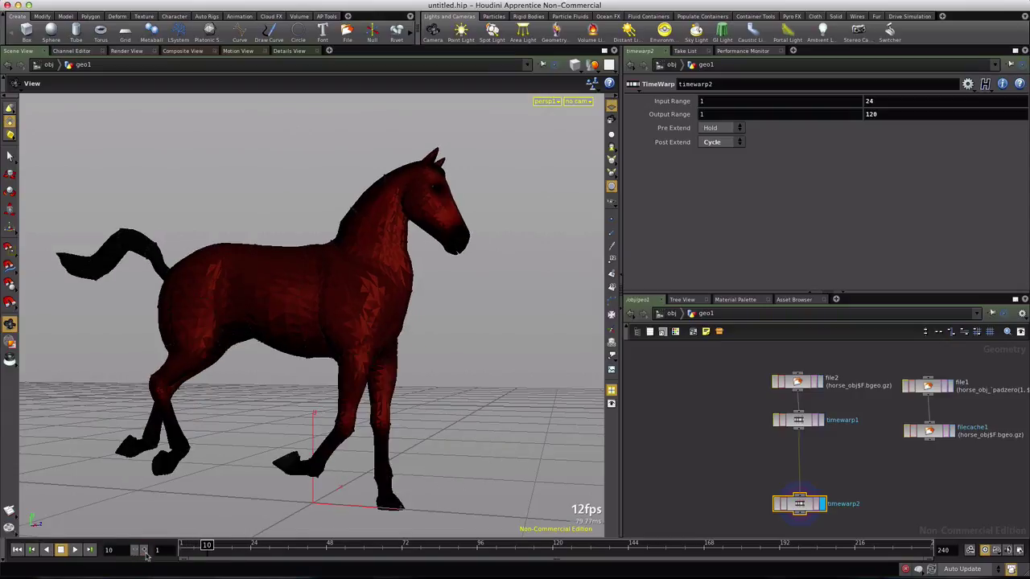
{"action": "left_click", "coordinate": [144, 551]}
{"action": "left_click", "coordinate": [145, 551]}
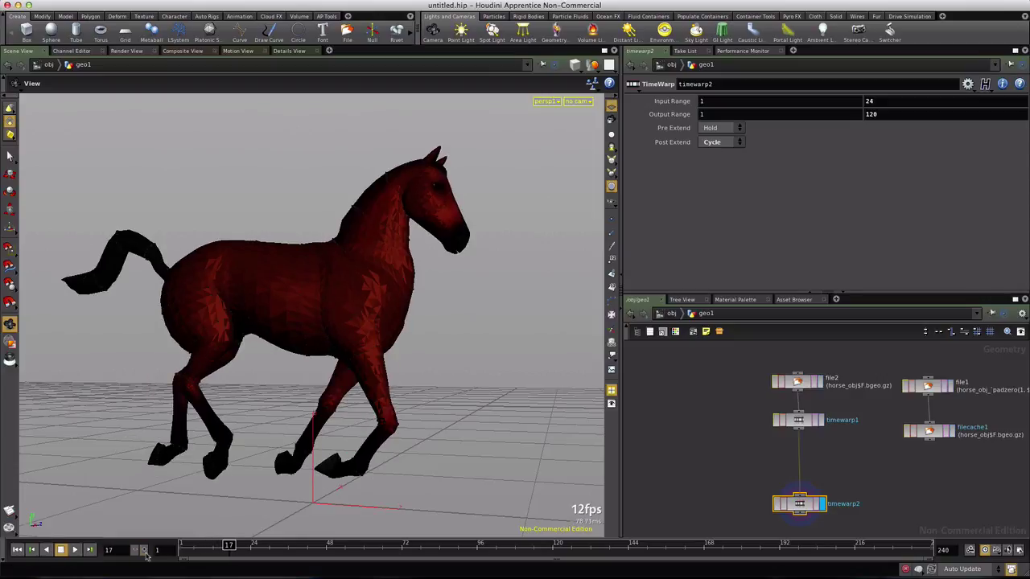
{"action": "left_click", "coordinate": [145, 552]}
{"action": "left_click", "coordinate": [145, 551]}
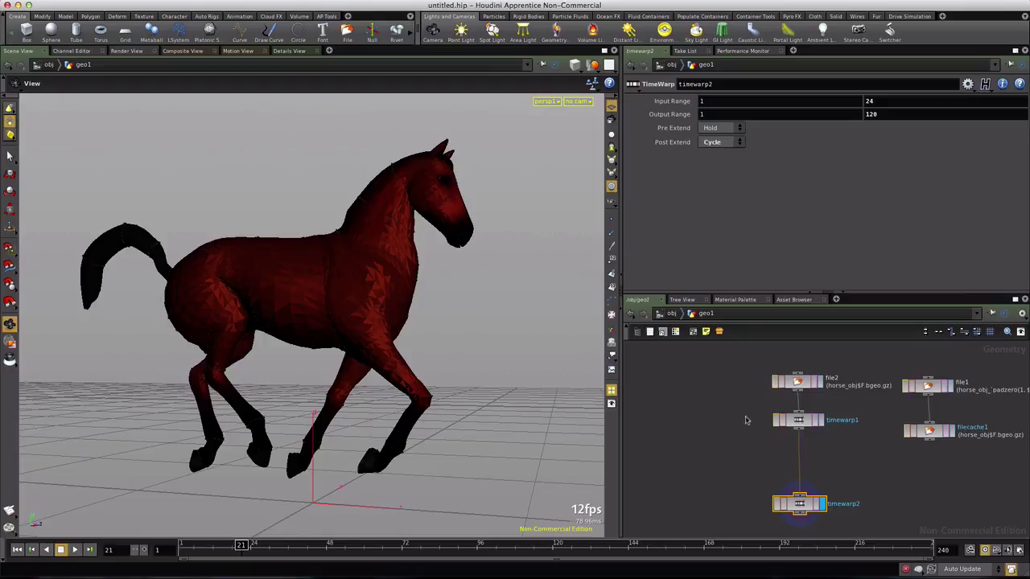
{"action": "left_click", "coordinate": [799, 423]}
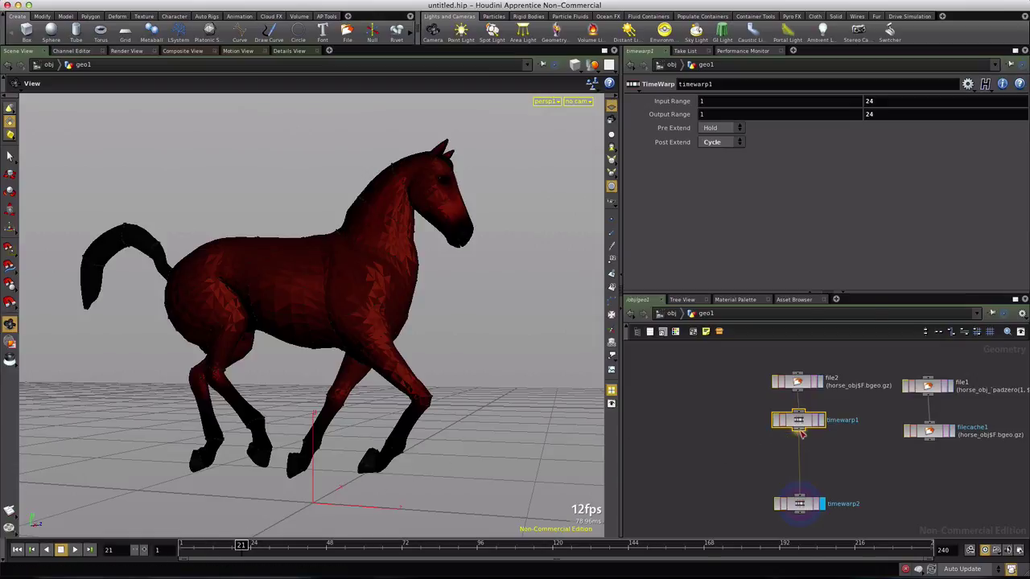
Step: Drop a TimeBlend node, timeblend1, onto the wire between timewarp1 and timewarp2
{"action": "key", "text": "Tab"}
{"action": "type", "text": "time"}
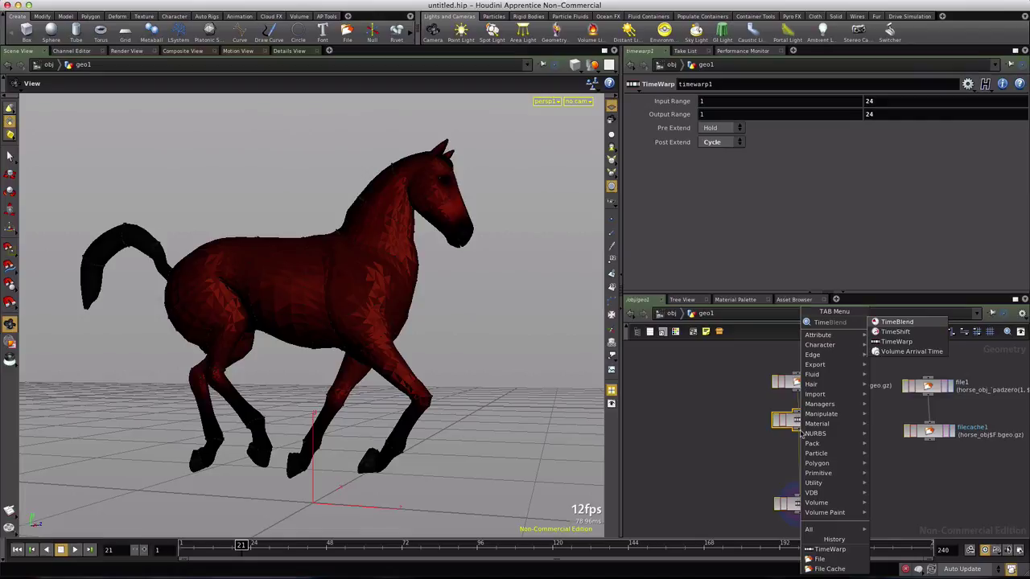
{"action": "left_click", "coordinate": [896, 341]}
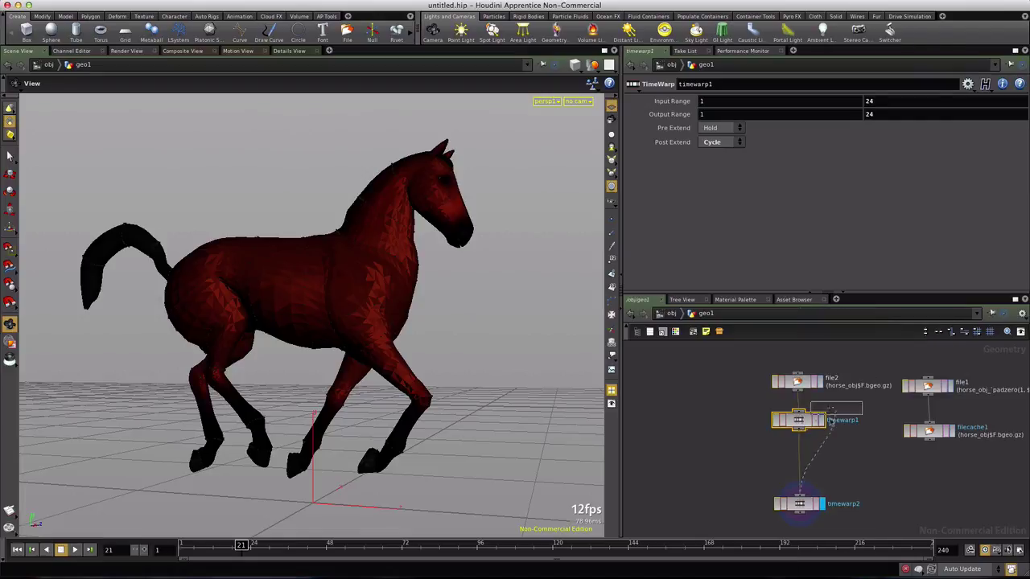
{"action": "left_click", "coordinate": [799, 460]}
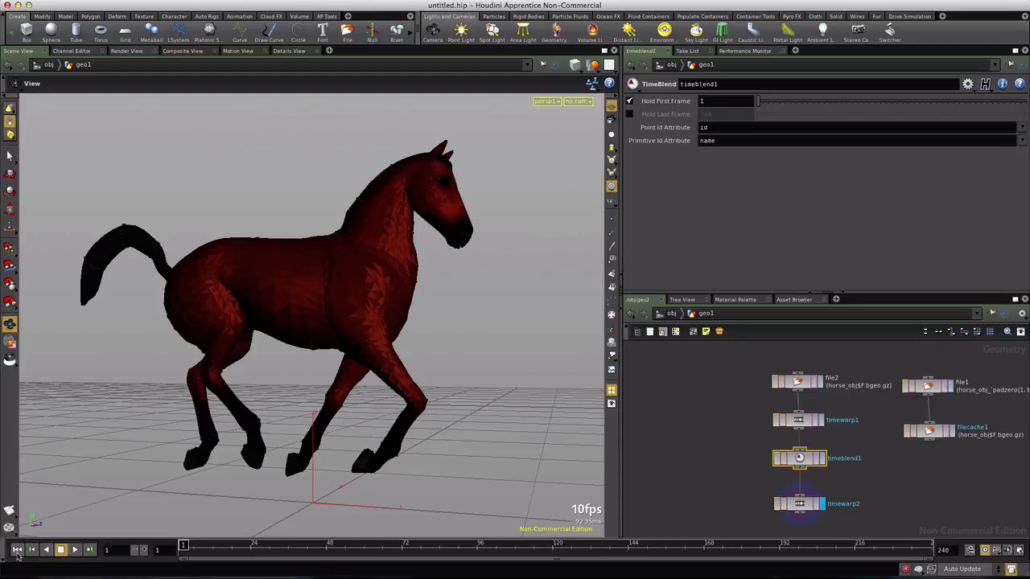
Step: Step frame by frame through the blended gallop, then select timewarp2 to adjust its Output Range
{"action": "left_click", "coordinate": [144, 551]}
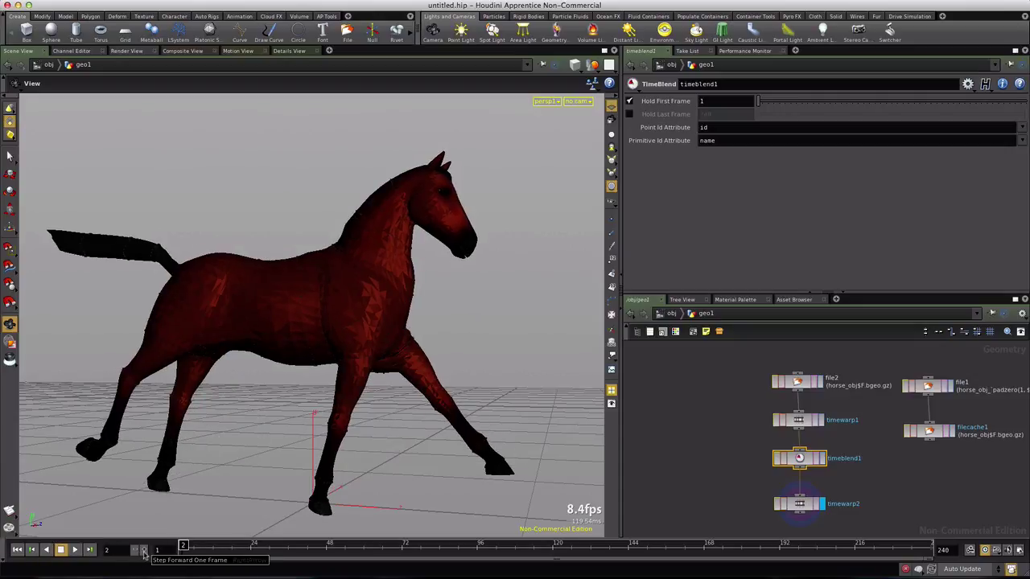
{"action": "left_click", "coordinate": [144, 551]}
{"action": "left_click", "coordinate": [144, 551]}
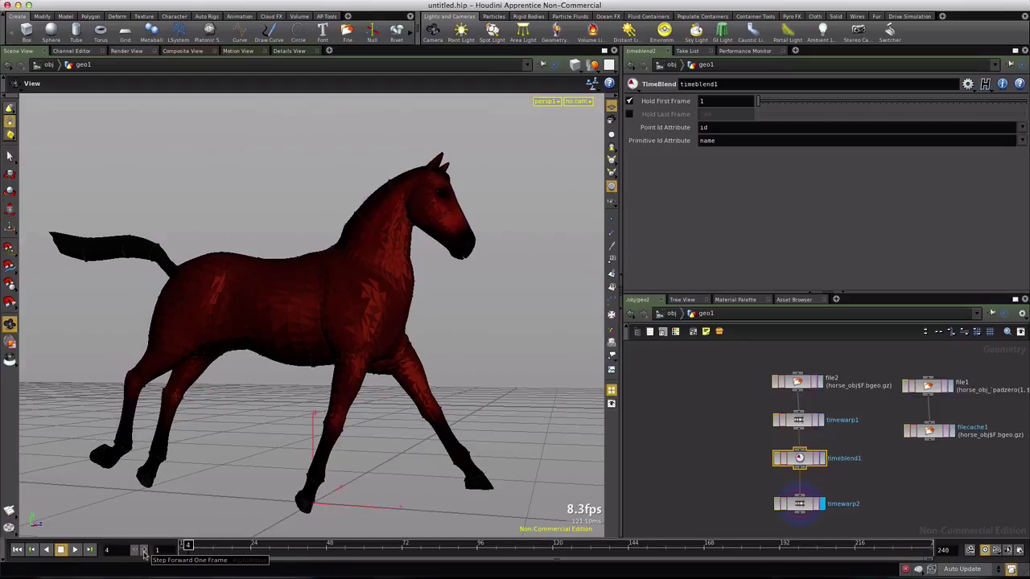
{"action": "left_click", "coordinate": [144, 551]}
{"action": "left_click", "coordinate": [144, 551]}
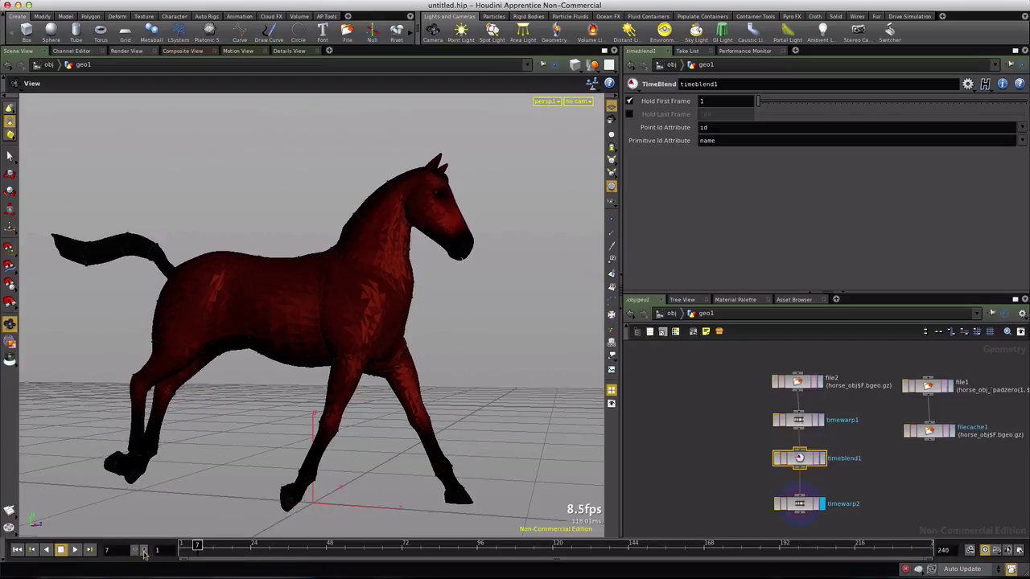
{"action": "left_click", "coordinate": [144, 551]}
{"action": "left_click", "coordinate": [144, 551]}
{"action": "left_click", "coordinate": [144, 551]}
{"action": "left_click", "coordinate": [144, 551]}
{"action": "left_click", "coordinate": [144, 551]}
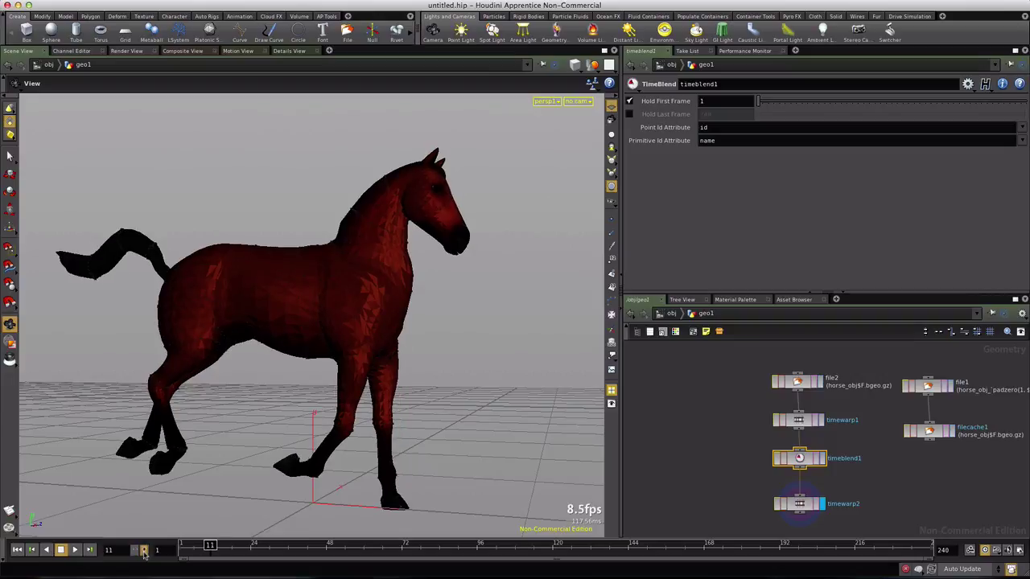
{"action": "left_click", "coordinate": [144, 551]}
{"action": "left_click", "coordinate": [144, 551]}
{"action": "left_click", "coordinate": [144, 551]}
{"action": "left_click", "coordinate": [144, 551]}
{"action": "left_click", "coordinate": [144, 551]}
{"action": "left_click", "coordinate": [144, 551]}
{"action": "left_click", "coordinate": [144, 551]}
{"action": "left_click", "coordinate": [144, 551]}
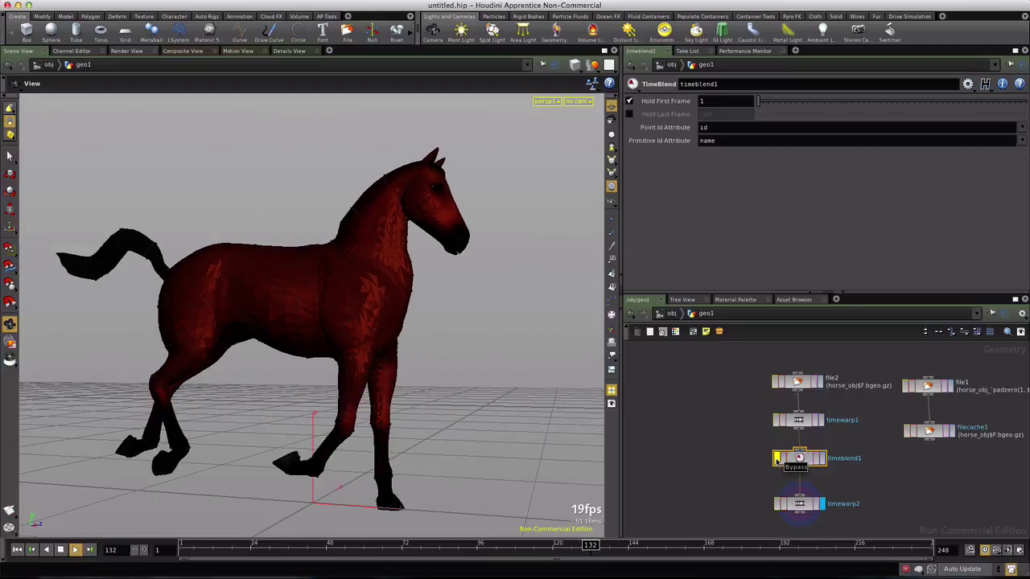
{"action": "left_click", "coordinate": [798, 505]}
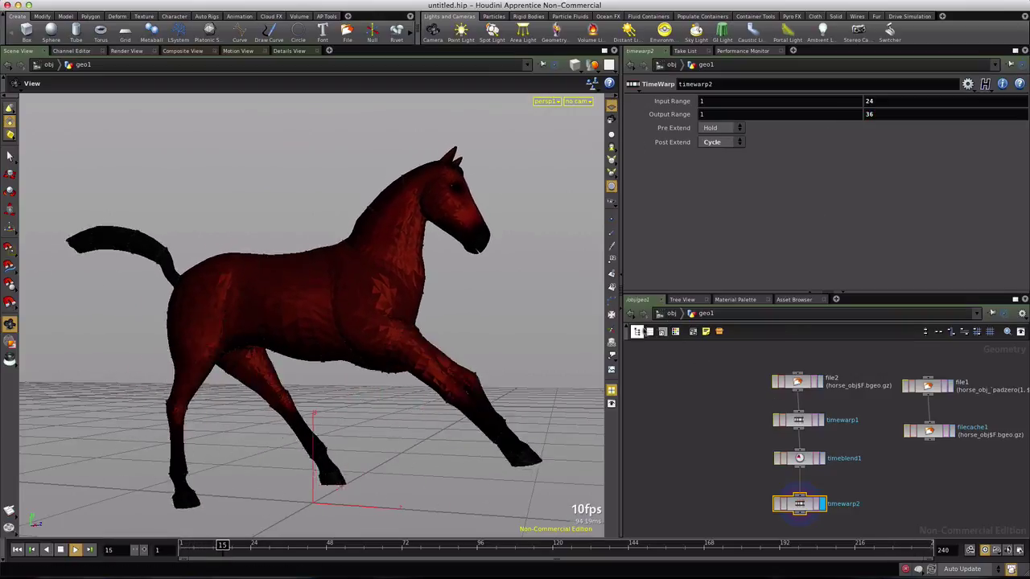
Step: At /obj, copy and paste the geo1 horse object and rename geo1 to horse-1
{"action": "left_click", "coordinate": [669, 313]}
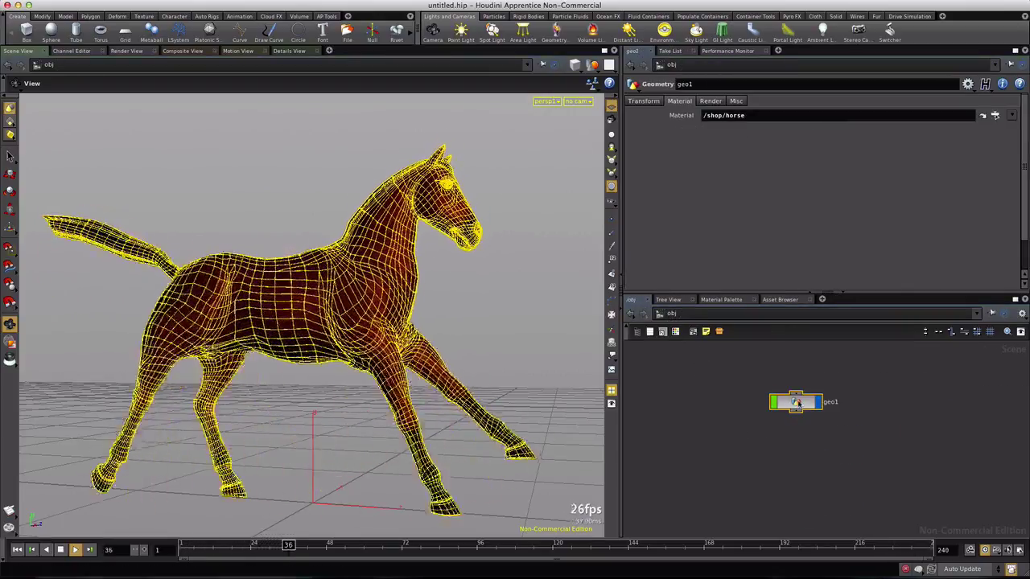
{"action": "key", "text": "ctrl+c"}
{"action": "key", "text": "ctrl+v"}
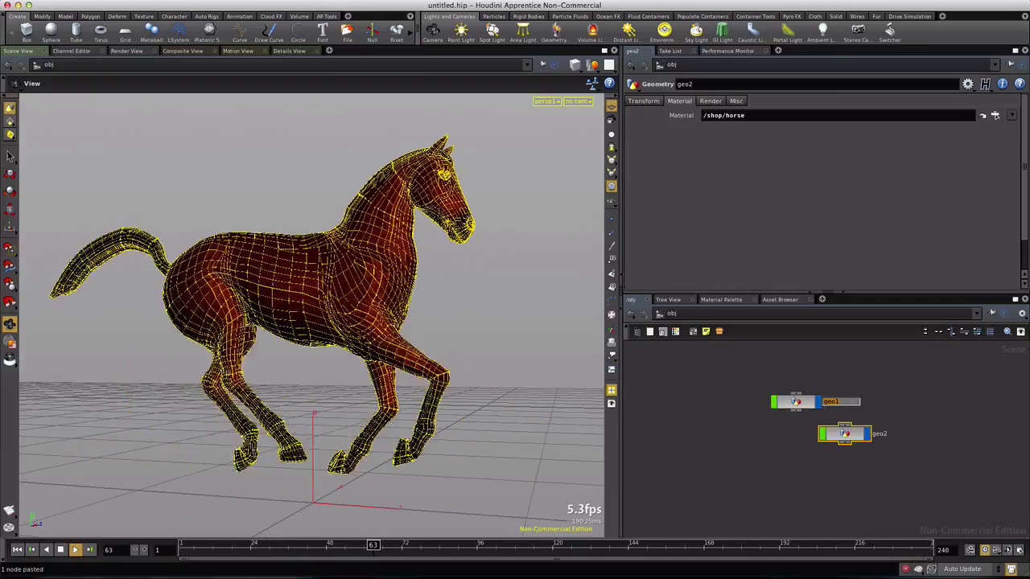
{"action": "type", "text": "hors"}
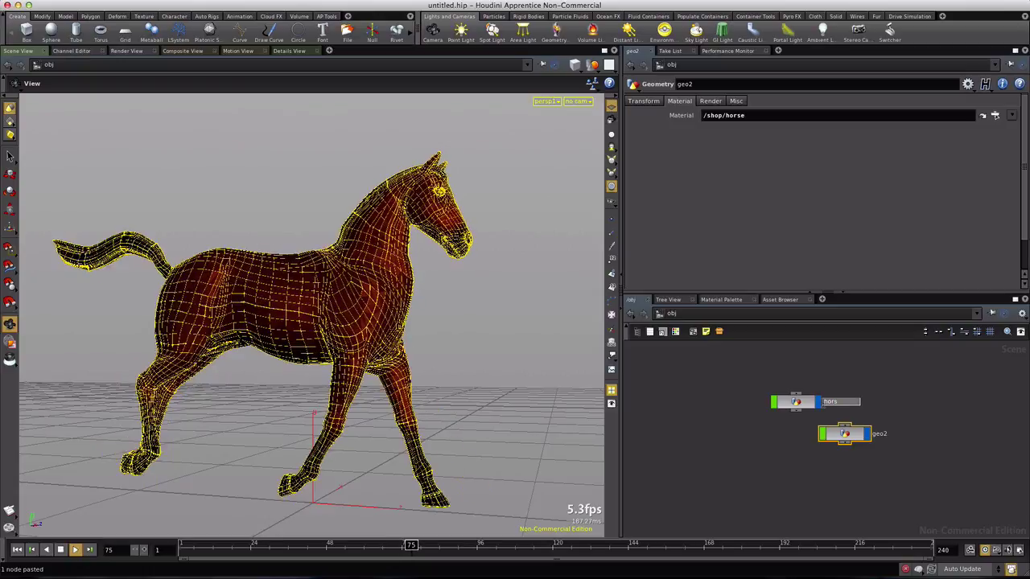
{"action": "type", "text": "e-1"}
{"action": "key", "text": "Return"}
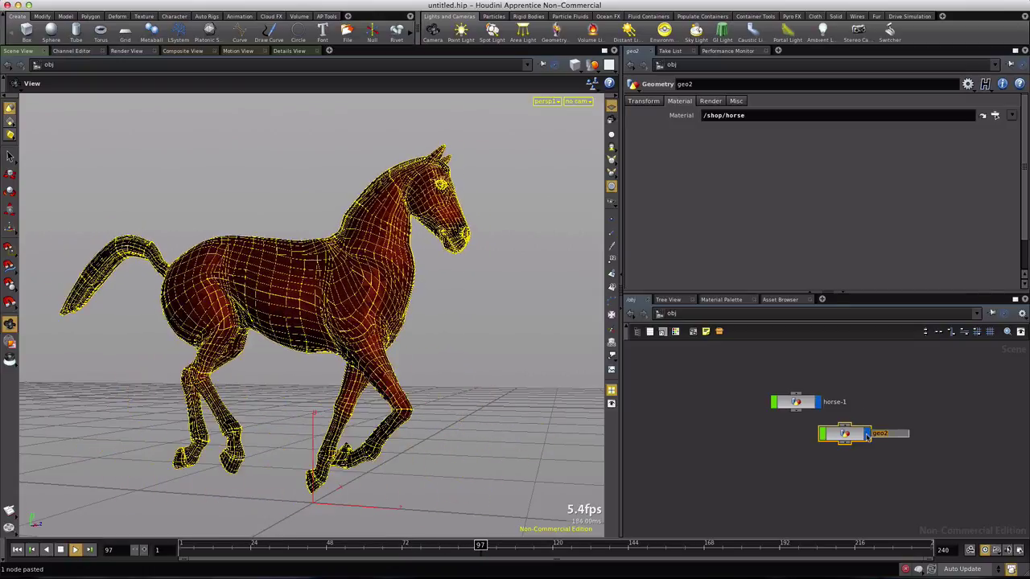
Step: Rename the pasted copy to horse-2 and move its node away from horse-1
{"action": "left_click", "coordinate": [867, 435]}
{"action": "type", "text": "horse-2"}
{"action": "key", "text": "Return"}
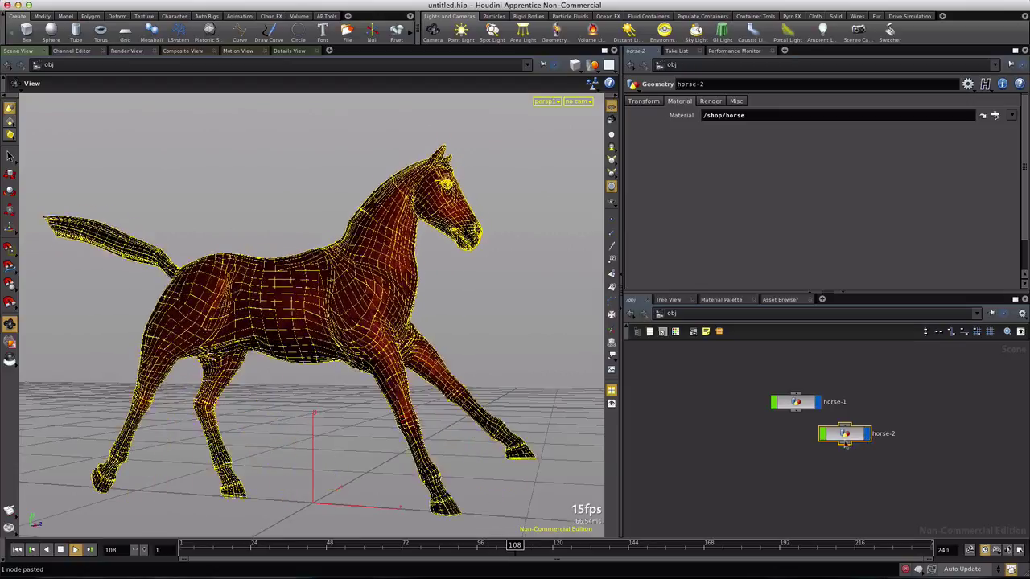
{"action": "left_click_drag", "start_coordinate": [885, 413], "coordinate": [905, 427]}
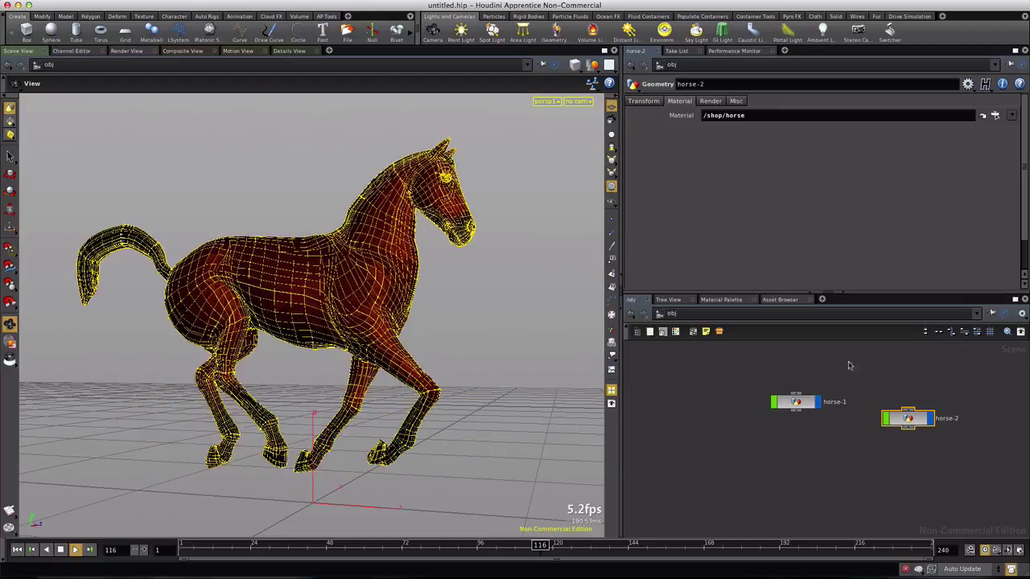
Step: Set horse-2's Translate X to 0.75 and orbit the view to check both horses
{"action": "left_click", "coordinate": [643, 101]}
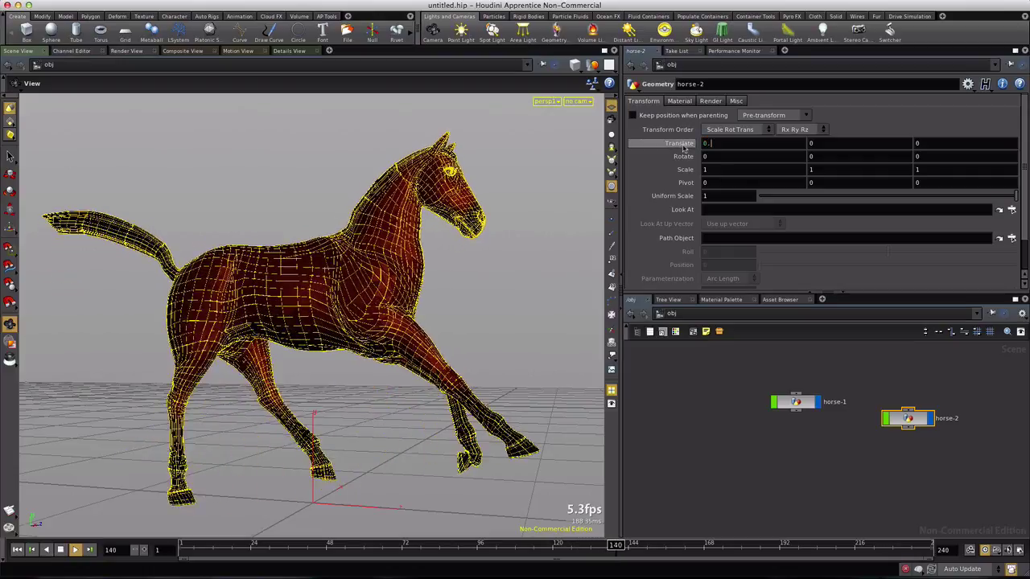
{"action": "middle_click_drag", "start_coordinate": [683, 148], "coordinate": [749, 156]}
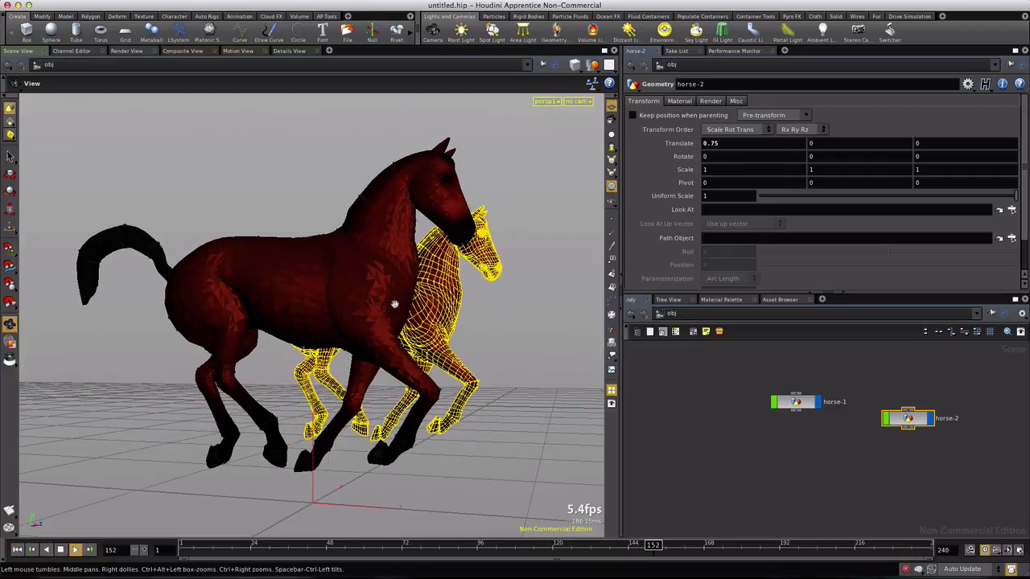
{"action": "left_click_drag", "start_coordinate": [378, 346], "coordinate": [333, 356]}
{"action": "mouse_move", "coordinate": [333, 356]}
{"action": "right_mouse_down"}
{"action": "mouse_move", "coordinate": [315, 356]}
{"action": "mouse_move", "coordinate": [342, 354]}
{"action": "right_mouse_up"}
Step: Dive inside the horse-2 object to reach its time warp nodes
{"action": "double_click", "coordinate": [909, 419]}
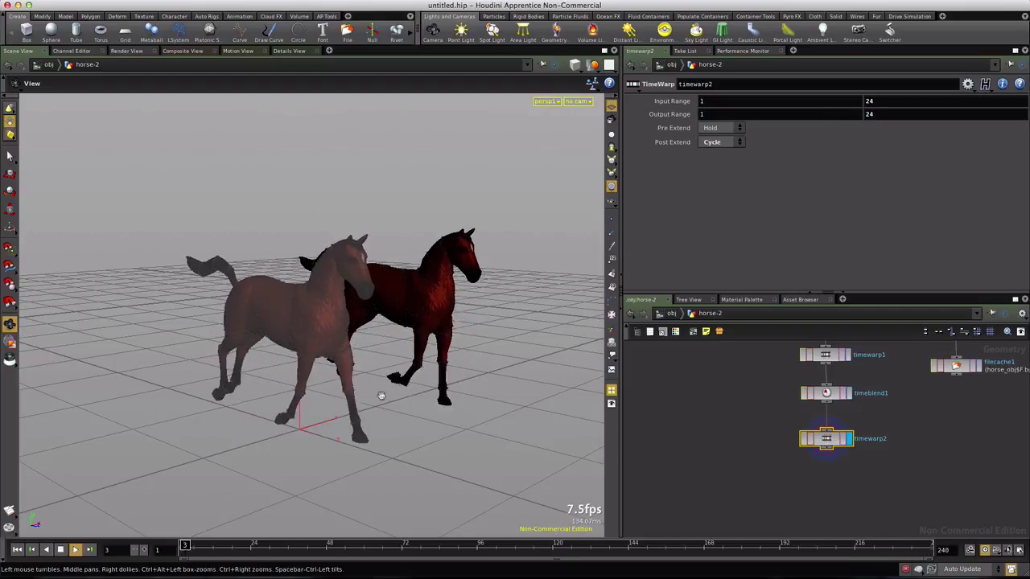
Step: Back at /obj, orbit and zoom the viewport to watch both horses gallop side by side
{"action": "left_click", "coordinate": [671, 314]}
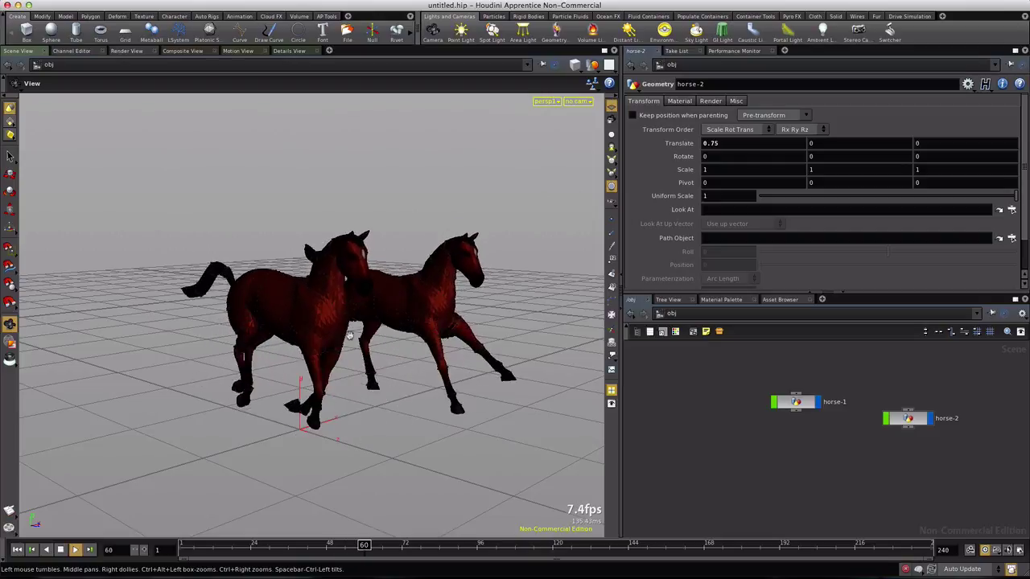
{"action": "left_click_drag", "start_coordinate": [301, 345], "coordinate": [269, 341]}
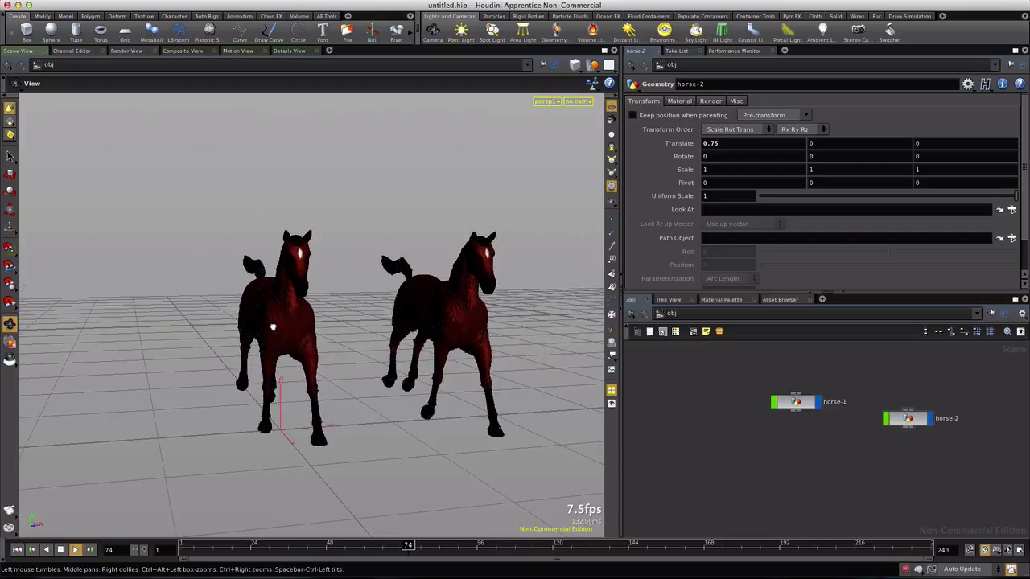
{"action": "left_click_drag", "start_coordinate": [363, 324], "coordinate": [342, 322]}
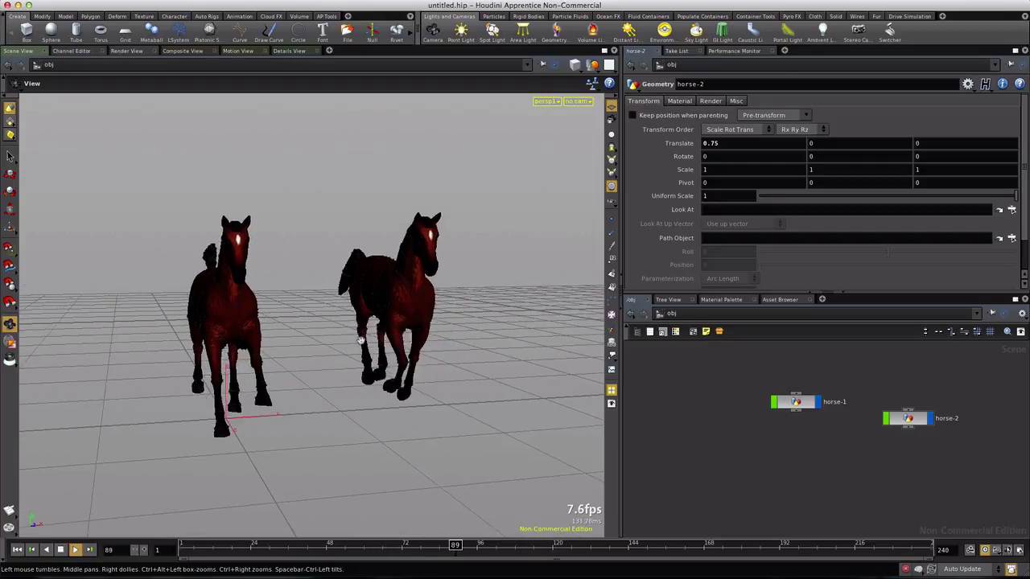
{"action": "scroll", "coordinate": [354, 354], "scroll_direction": "up", "scroll_amount": 5}
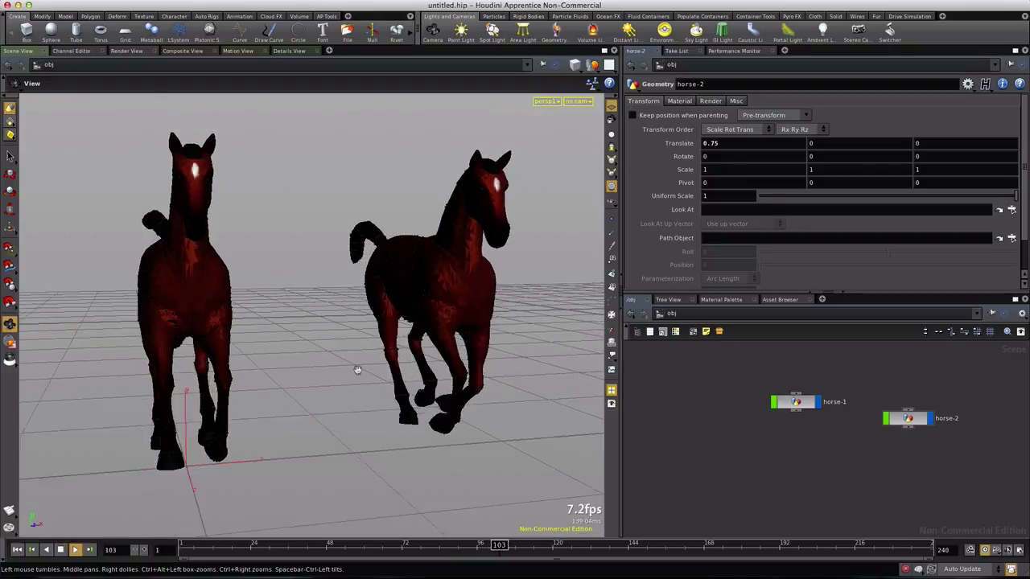
{"action": "left_click_drag", "start_coordinate": [265, 365], "coordinate": [330, 370]}
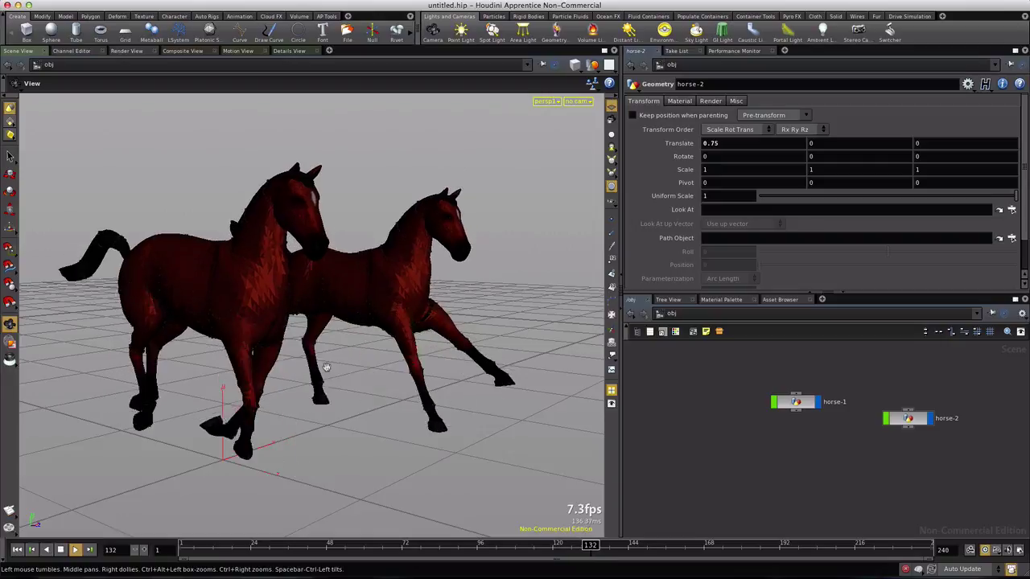